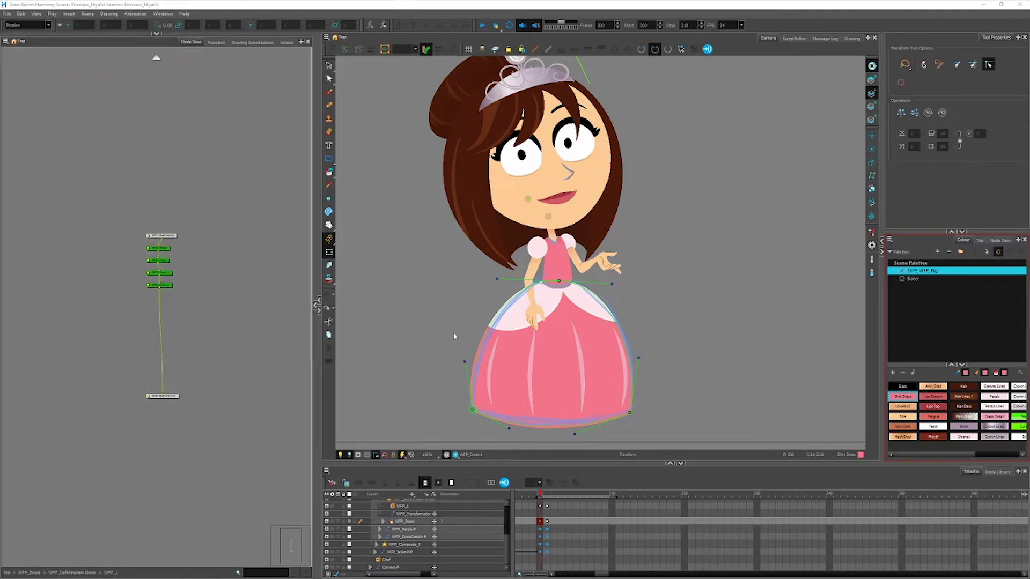
At frame 201, curve the dress deformer's lower hem upward to follow the blue sketch
key("period")
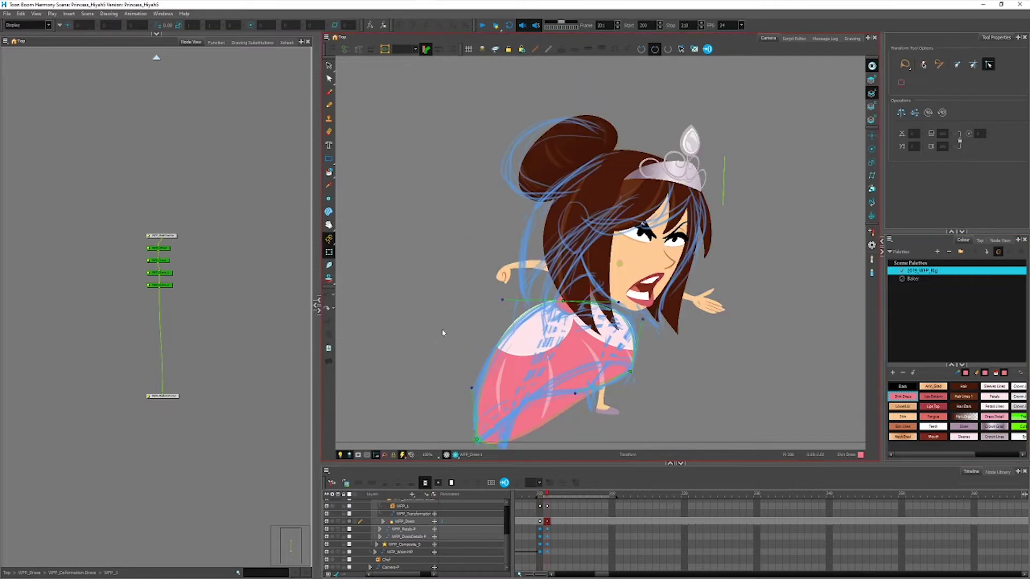
scroll(443, 333, "down", 1)
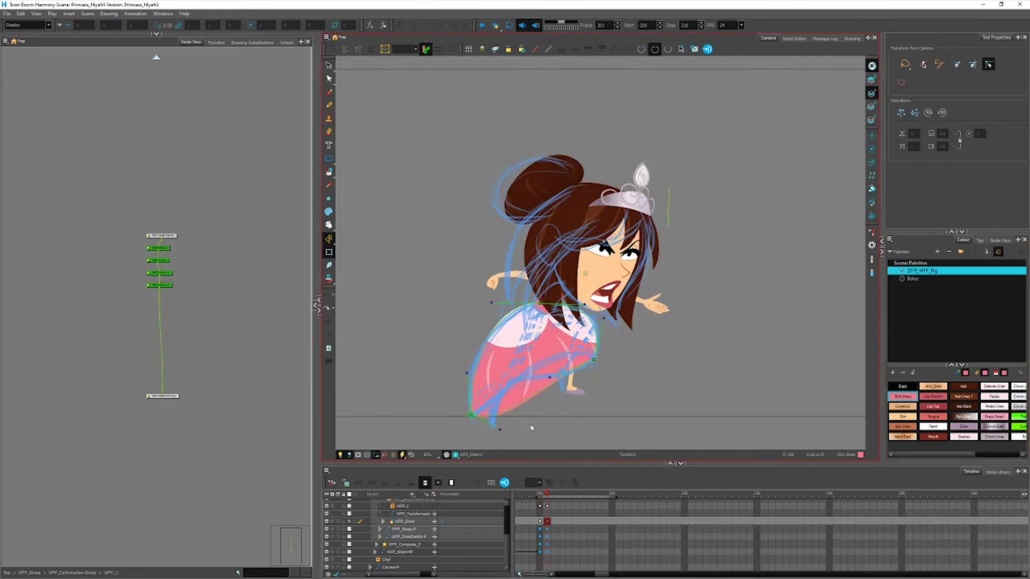
scroll(531, 427, "up", 1)
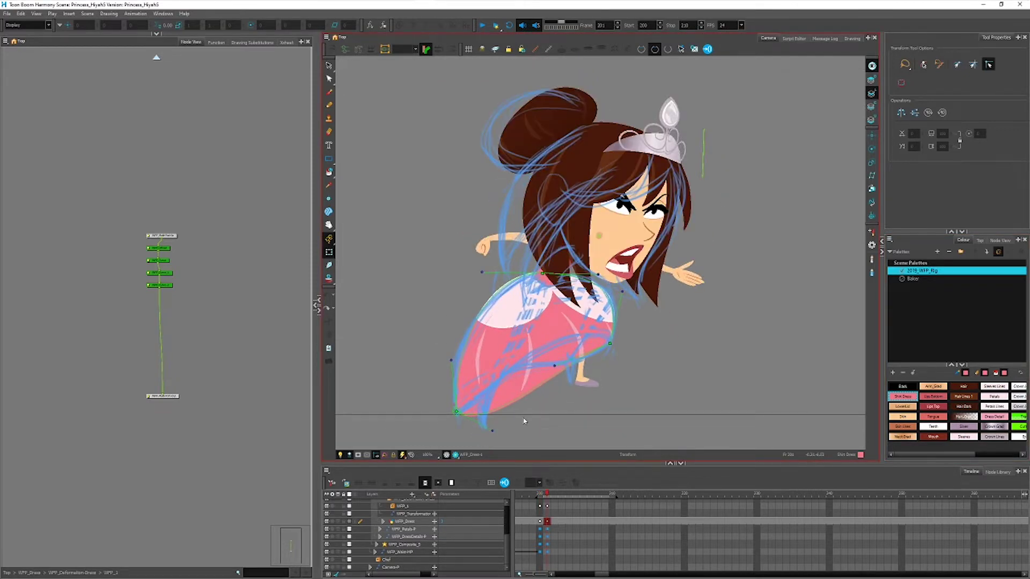
scroll(525, 421, "up", 1)
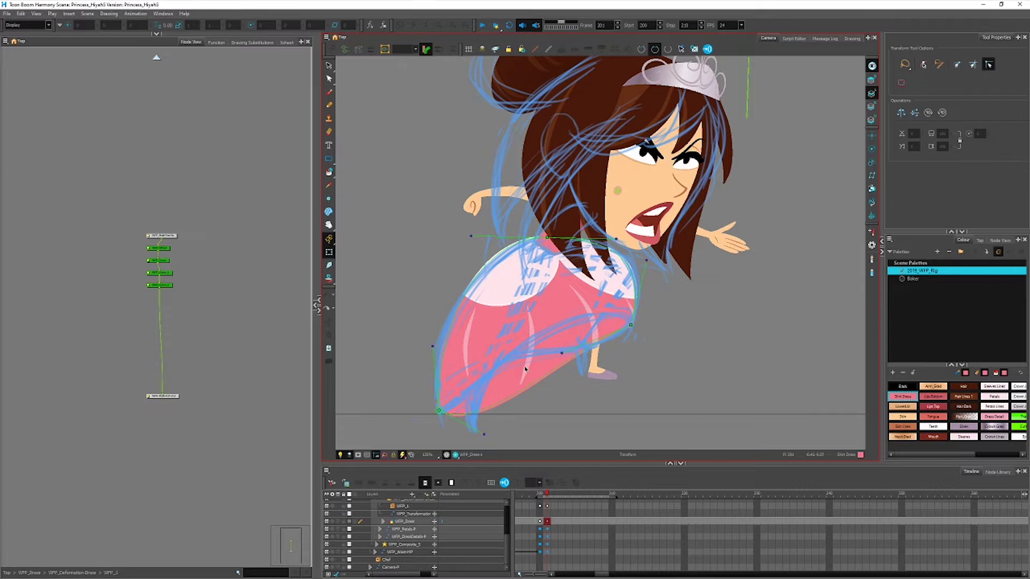
left_click(458, 368)
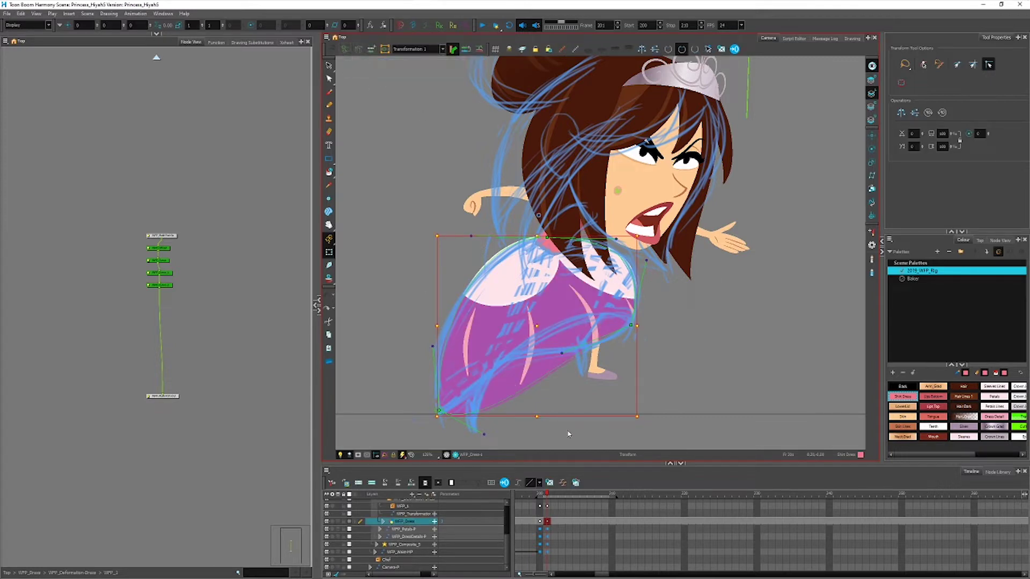
scroll(525, 441, "up", 2)
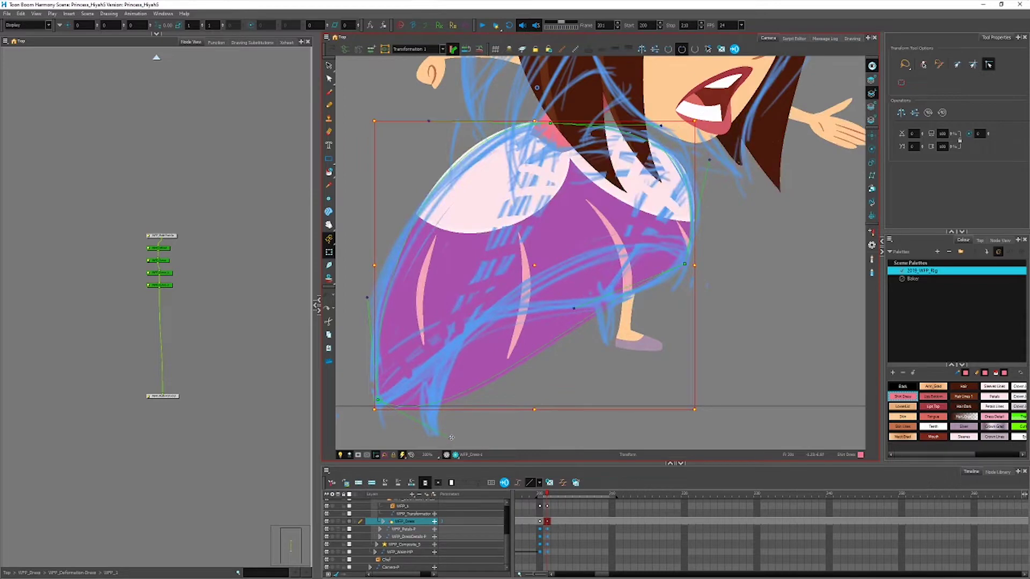
left_click_drag(451, 438, 474, 322)
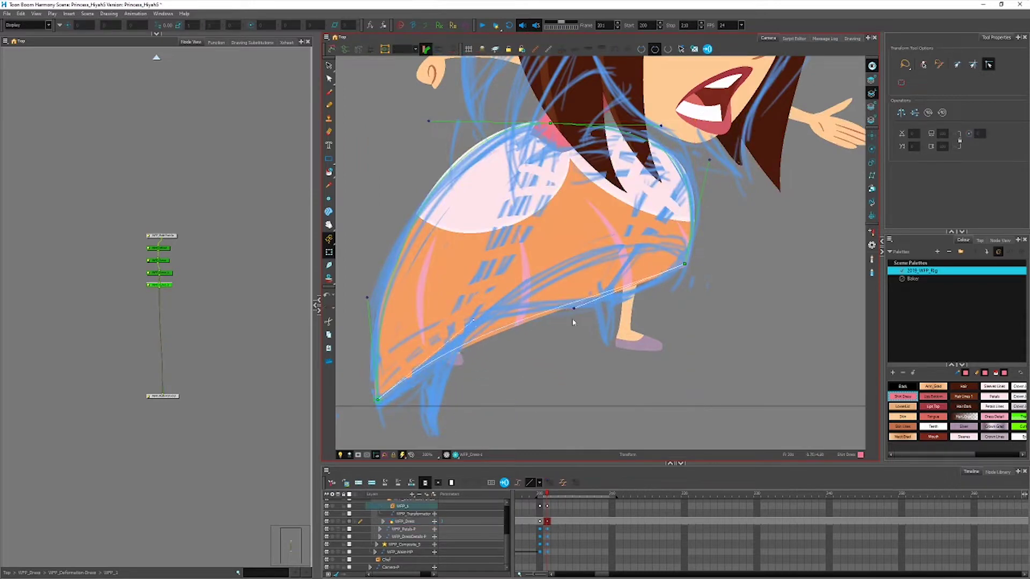
left_click_drag(573, 314, 639, 200)
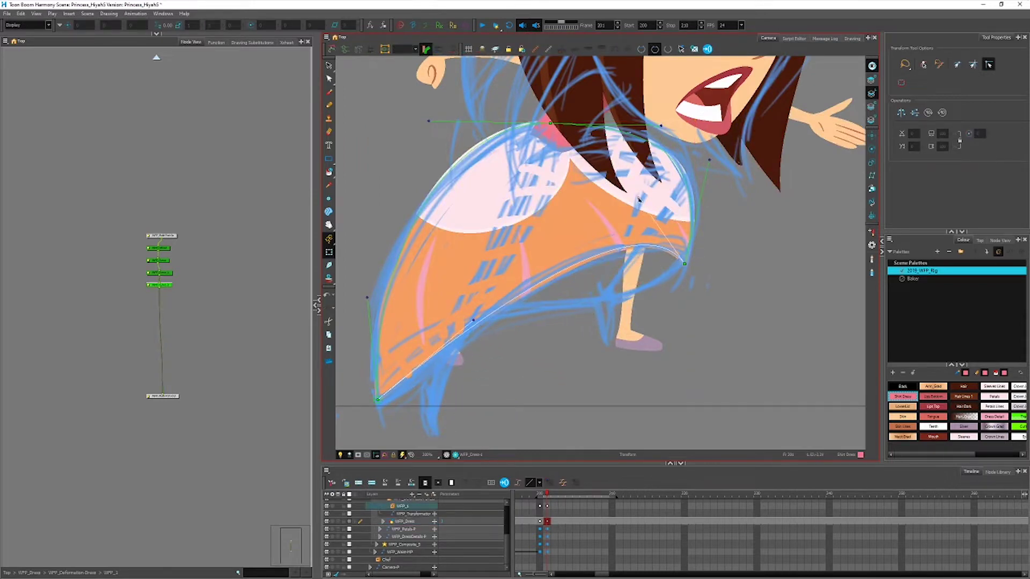
Adjust the dress deformer's waist, side and hem curve handles to match the sketched outline
left_click_drag(708, 161, 712, 149)
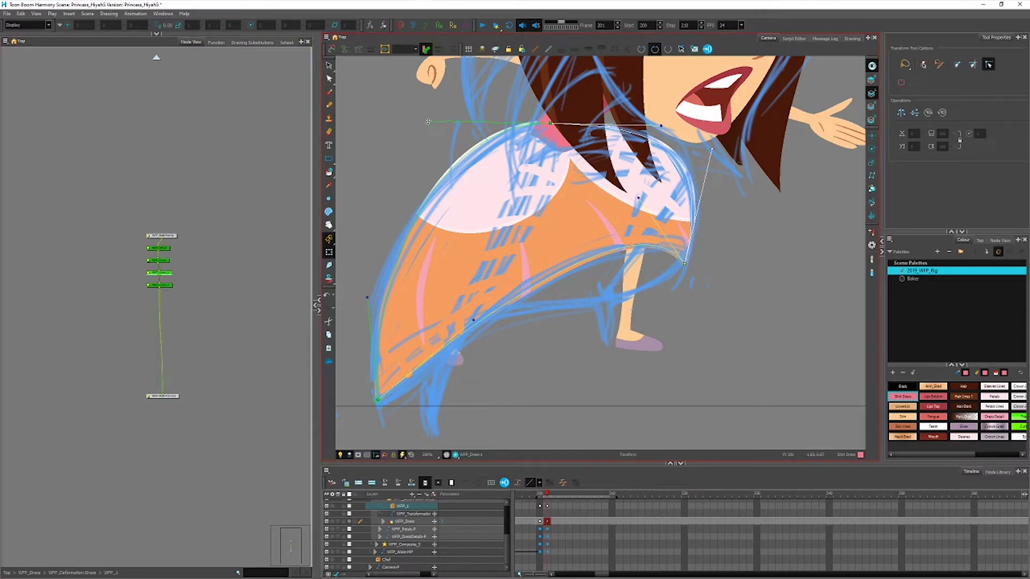
left_click_drag(430, 120, 451, 135)
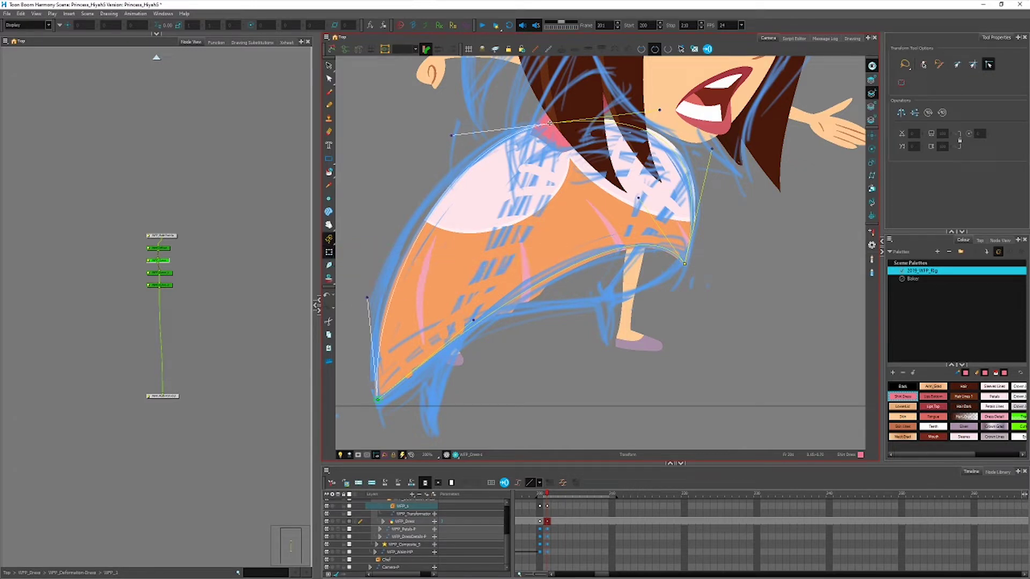
left_click_drag(550, 124, 551, 125)
left_click_drag(711, 148, 707, 158)
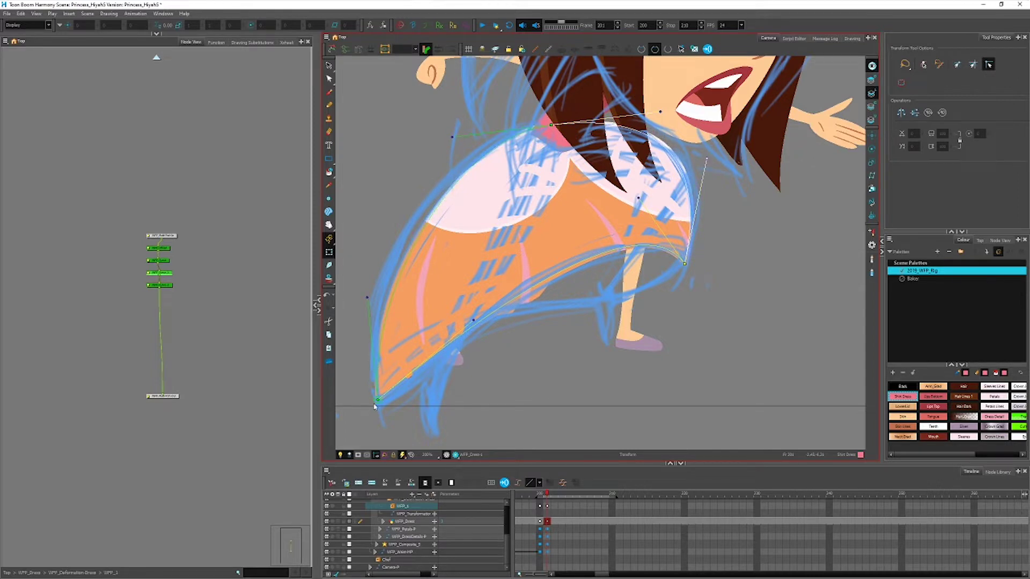
left_click(472, 321)
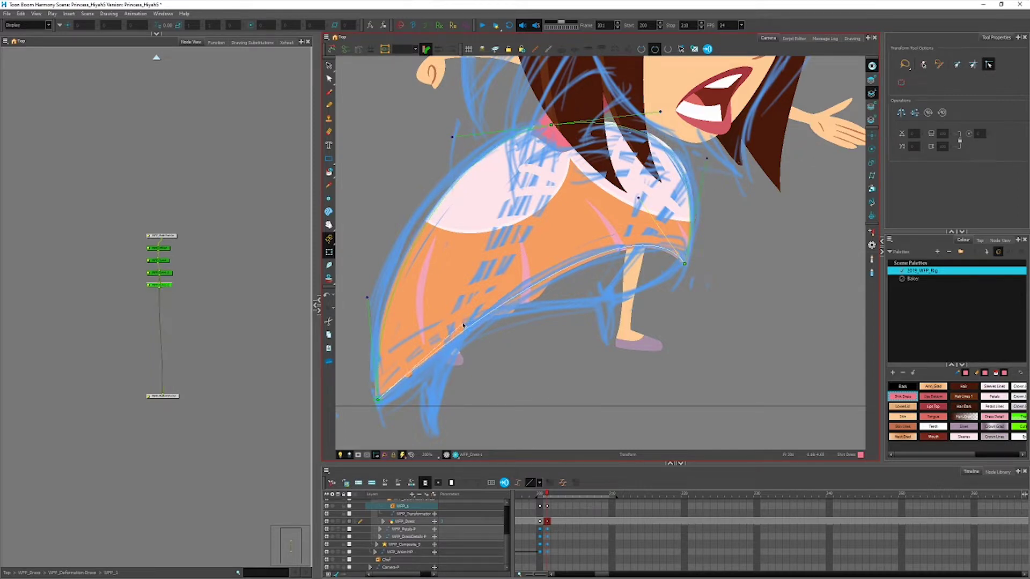
Locate the blue rough sketch drawing in the node network and disable it
scroll(415, 305, "down", 2)
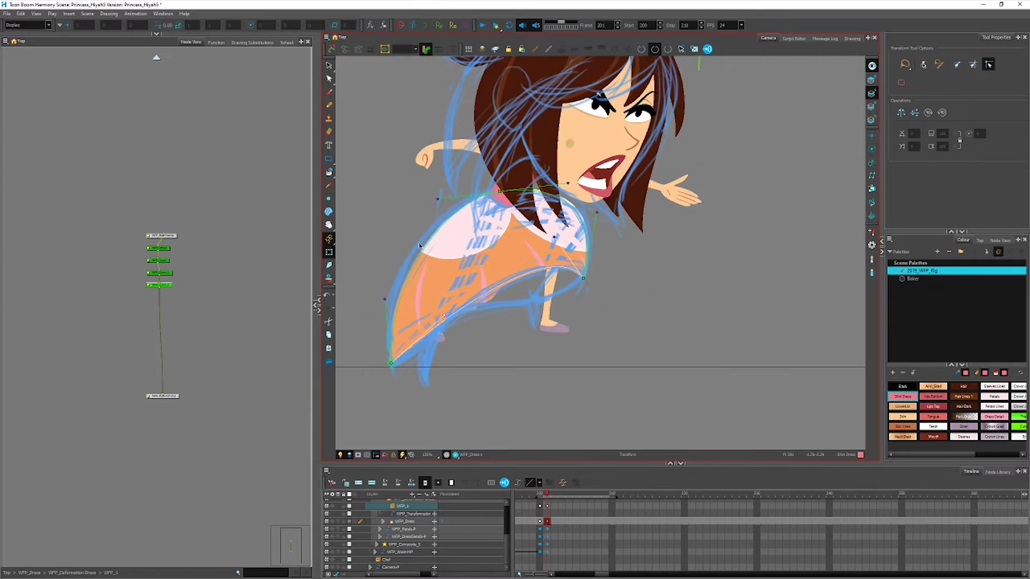
left_click(420, 245)
key("o")
key("d")
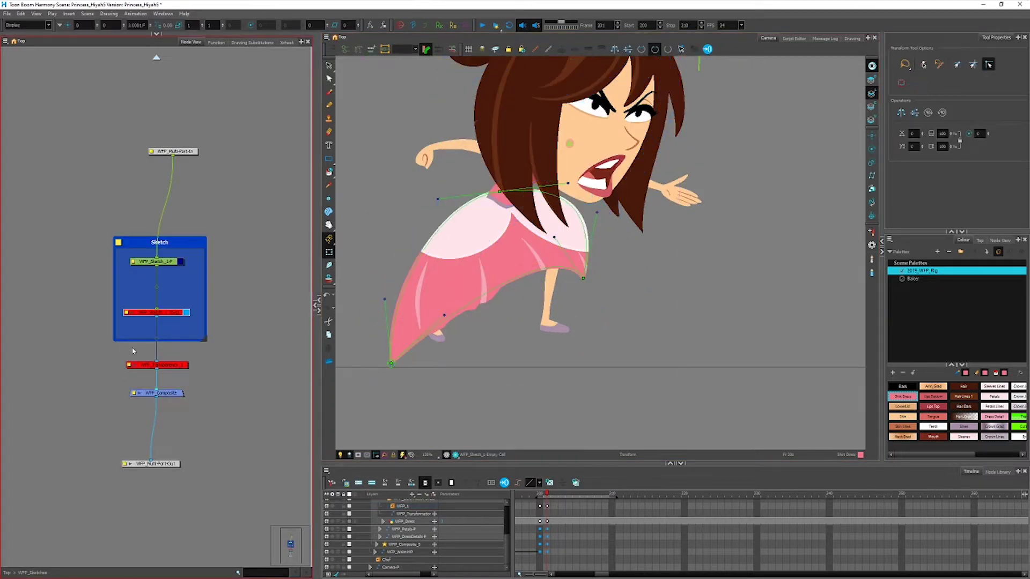
Refine the curve of the dress hem near its lower back corner and deselect the deformer
scroll(447, 317, "up", 2)
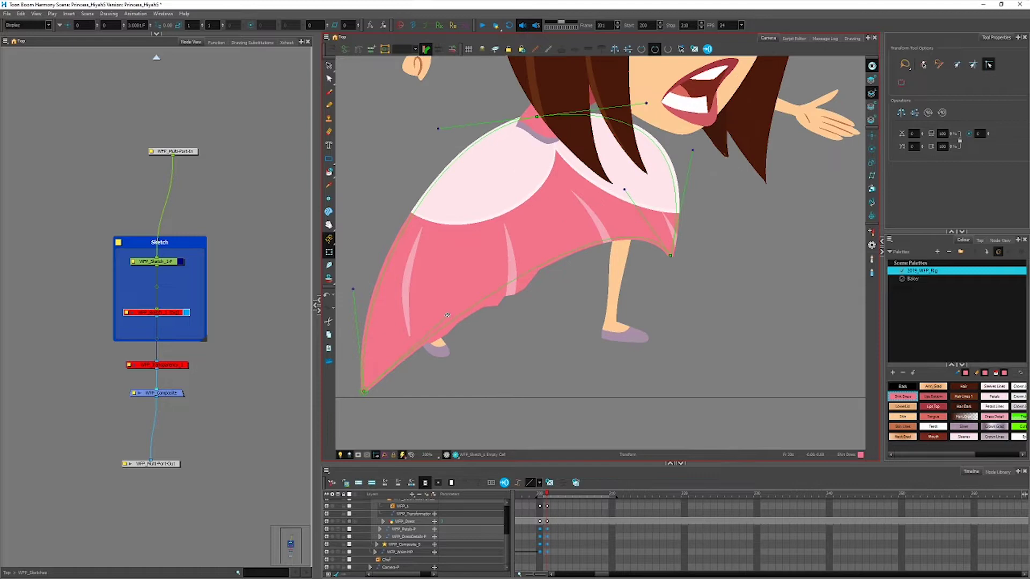
mouse_move(447, 315)
left_mouse_down()
mouse_move(433, 292)
mouse_move(471, 347)
mouse_move(420, 281)
mouse_move(455, 301)
left_mouse_up()
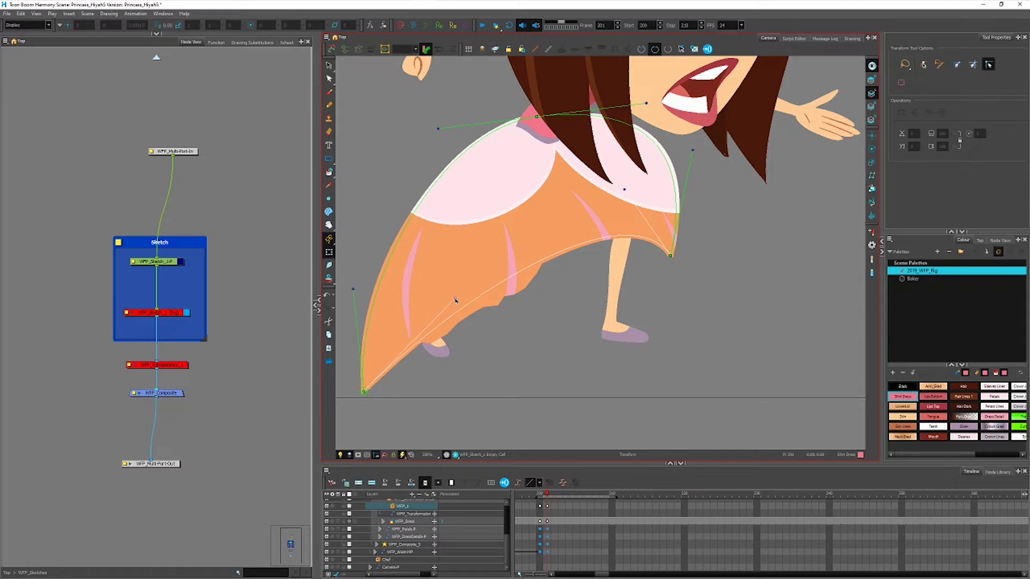
left_click(538, 345)
Select the pink dress drawing and find its WFP_Dress node in the node network
left_click(549, 229)
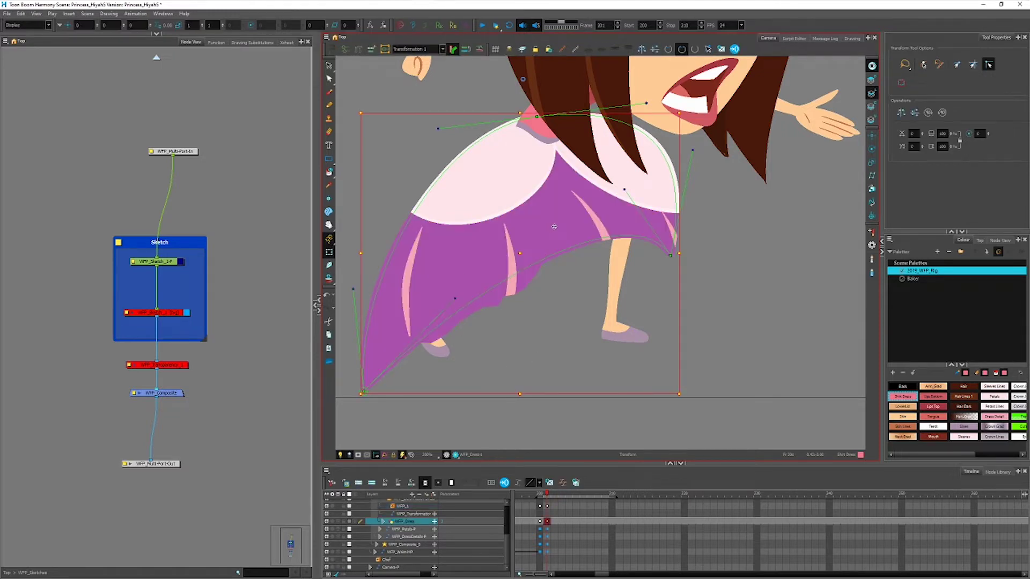
left_click(219, 321)
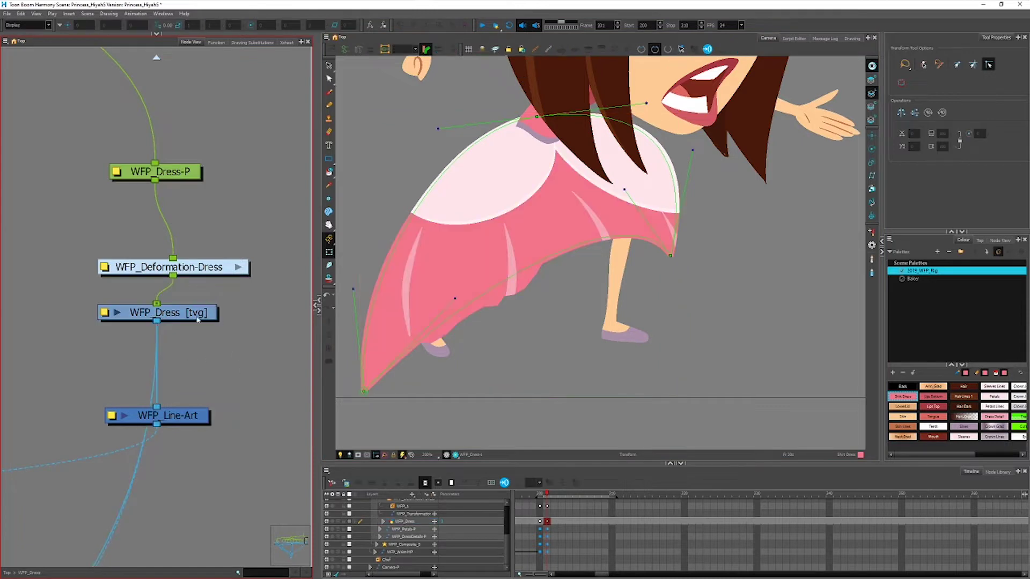
left_click(198, 321)
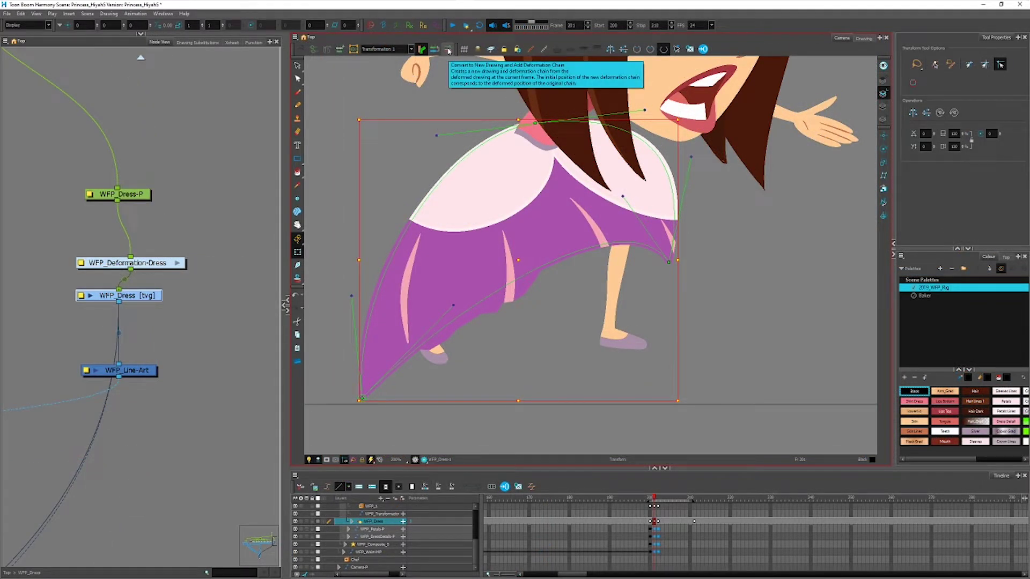
Move the Deformation toolbar from the Camera view to the main toolbar area and open its customization settings
right_click(449, 51)
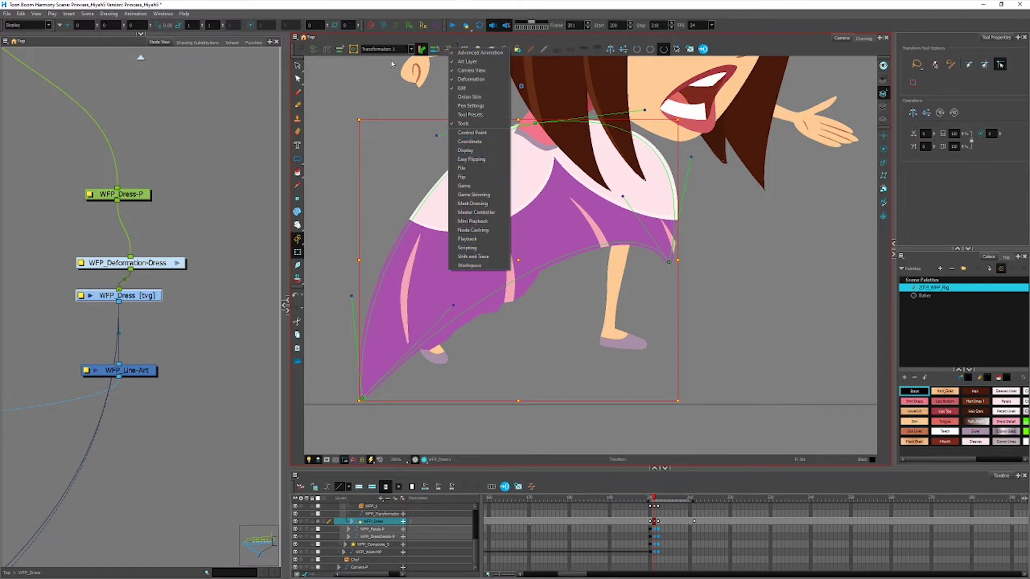
left_click(294, 53)
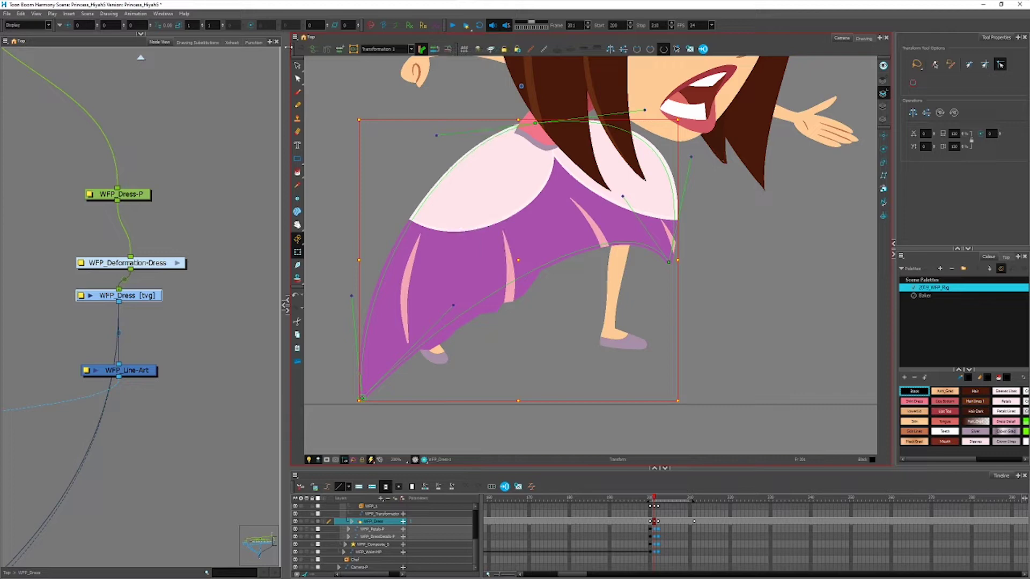
right_click(734, 28)
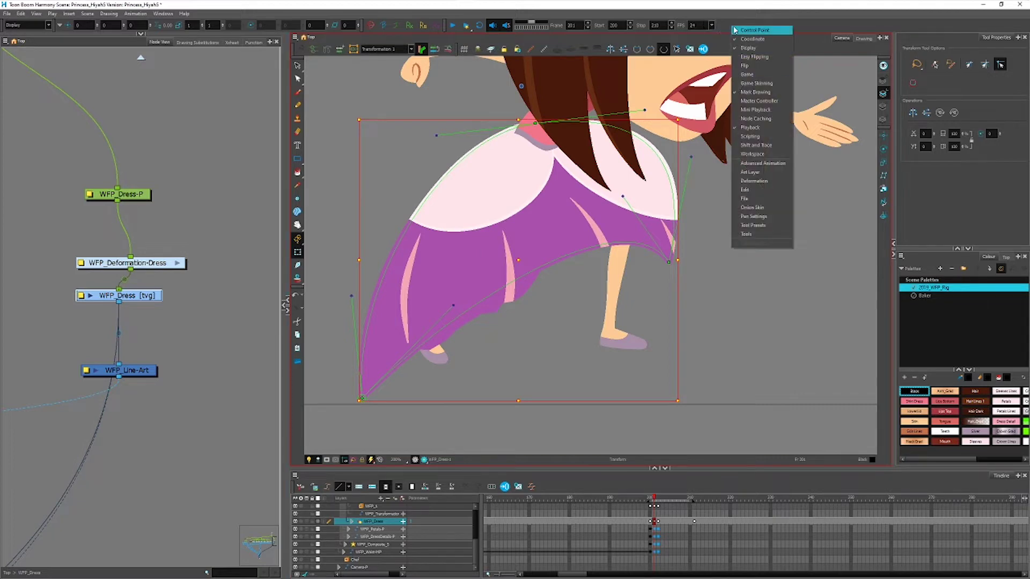
left_click(762, 191)
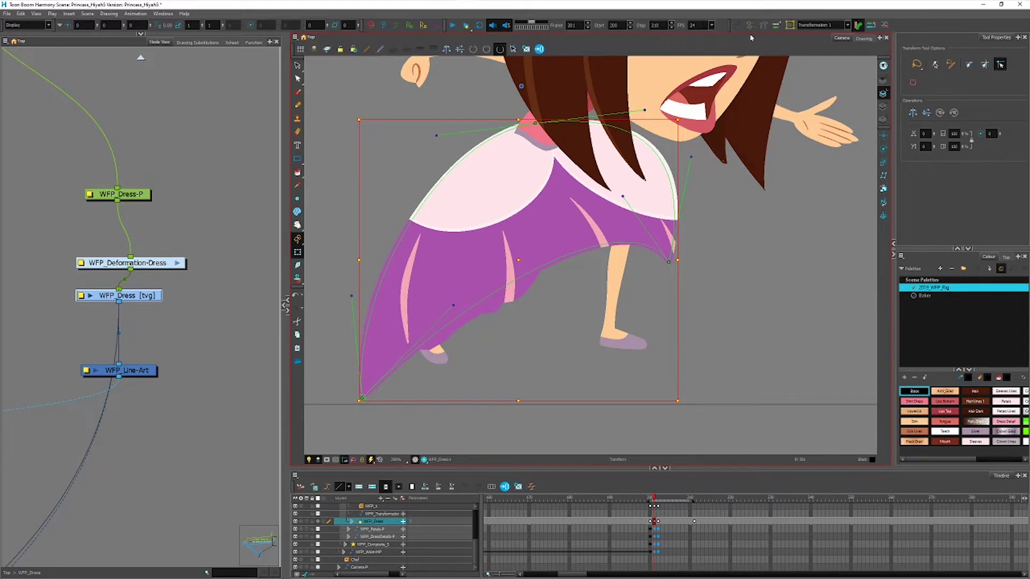
right_click(875, 26)
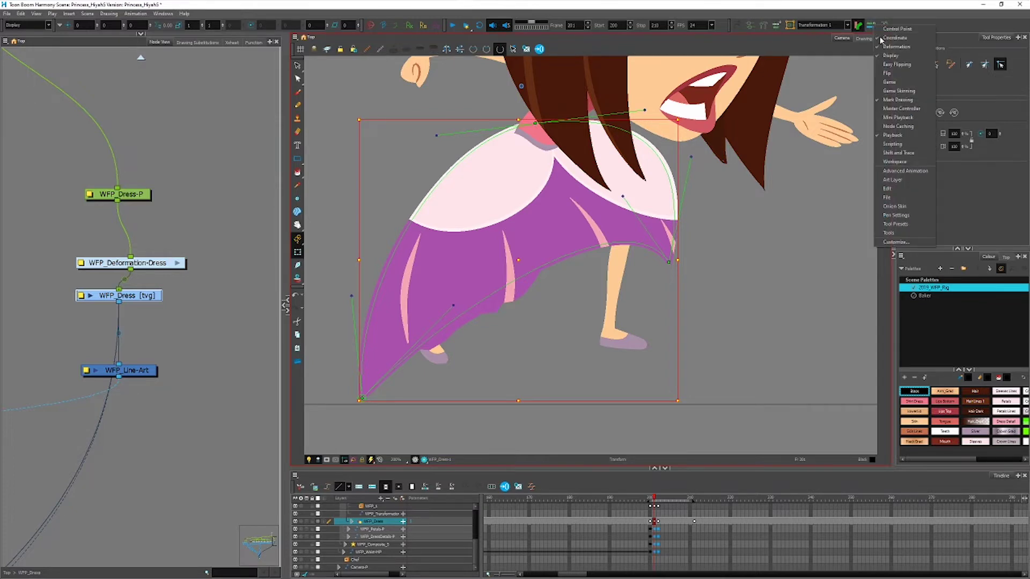
left_click(900, 242)
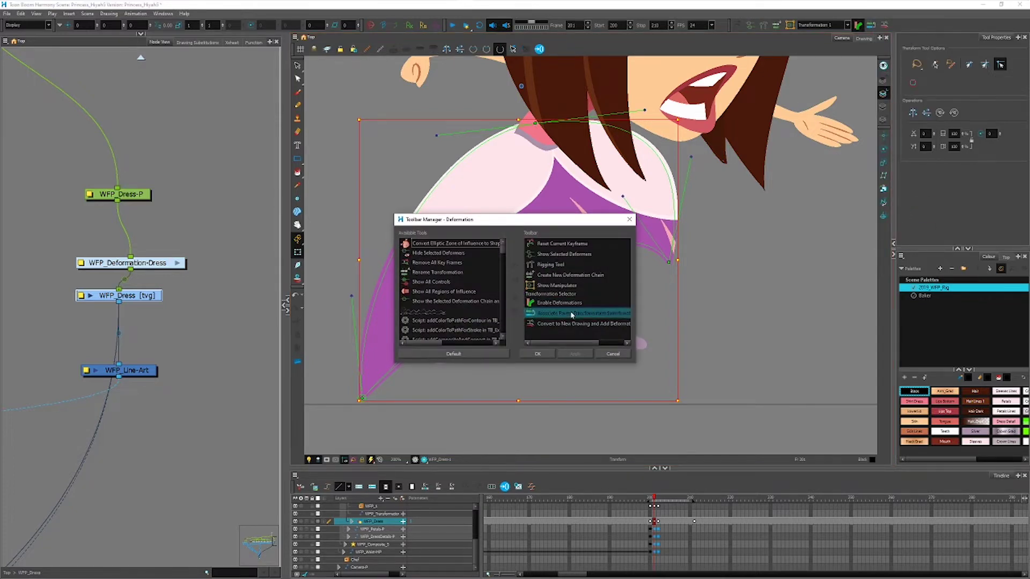
Remove Convert to New Drawing and Add Deformation Chain from the Deformation toolbar, add it back, and apply the layout
left_click(568, 325)
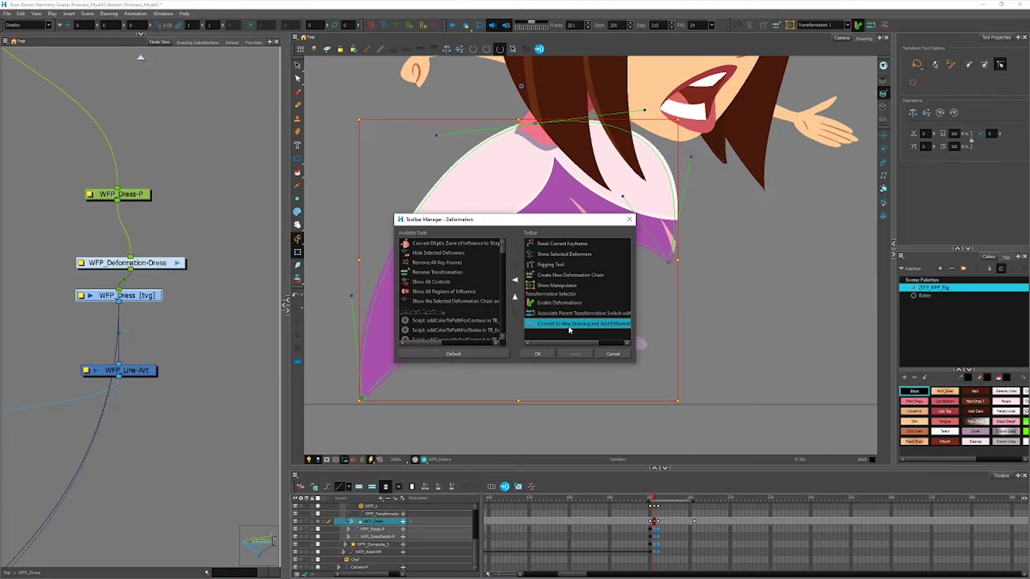
left_click(516, 280)
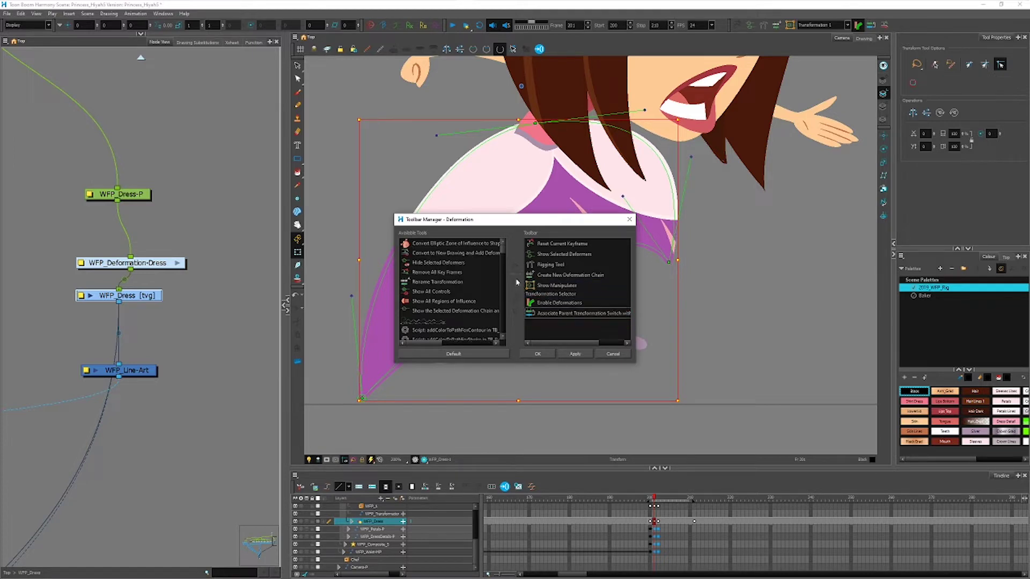
left_click(471, 255)
left_click(515, 266)
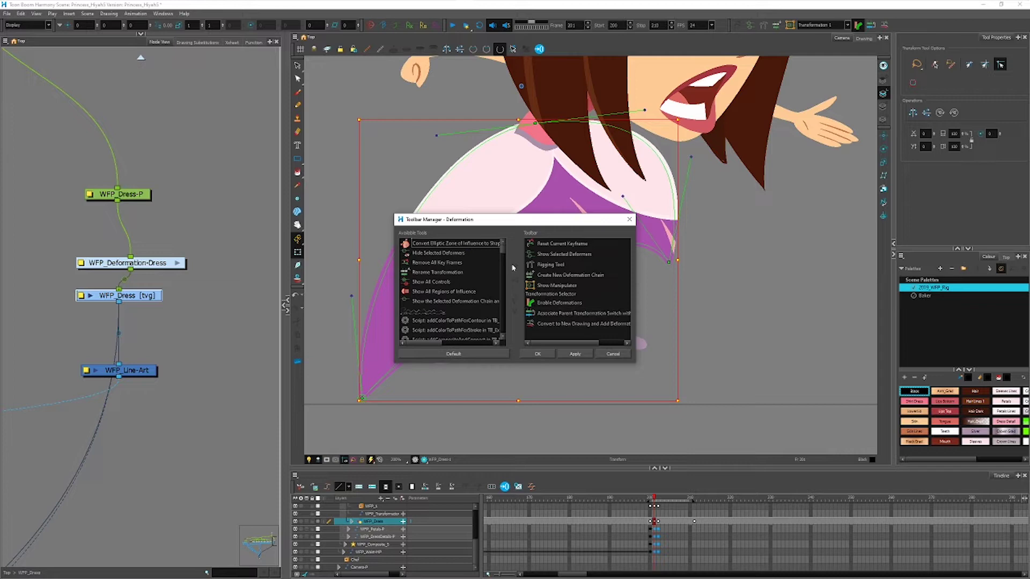
left_click(579, 354)
left_click(538, 354)
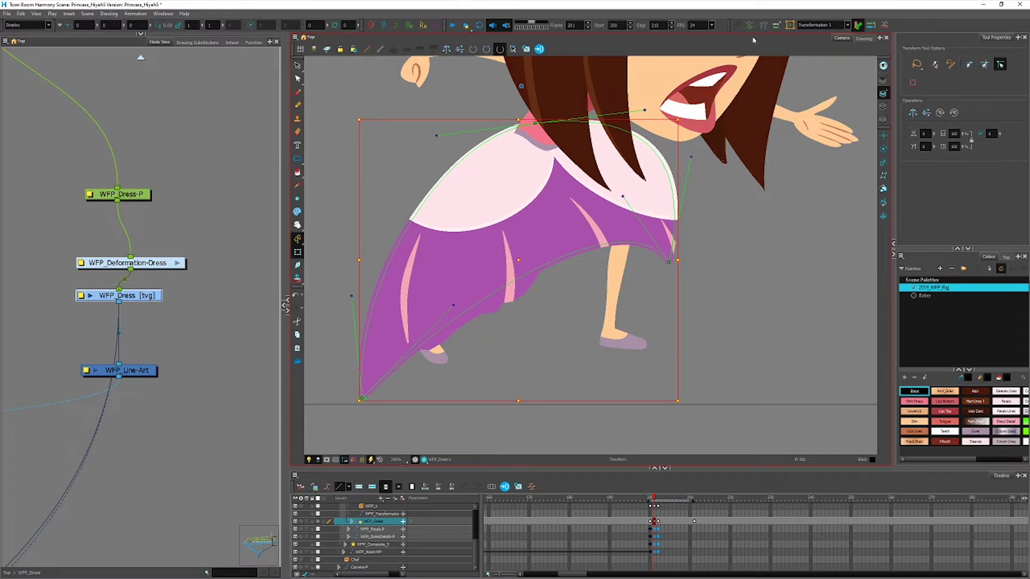
Show the Deformation toolbar in the Camera view again and place it ahead of the other tools
right_click(324, 46)
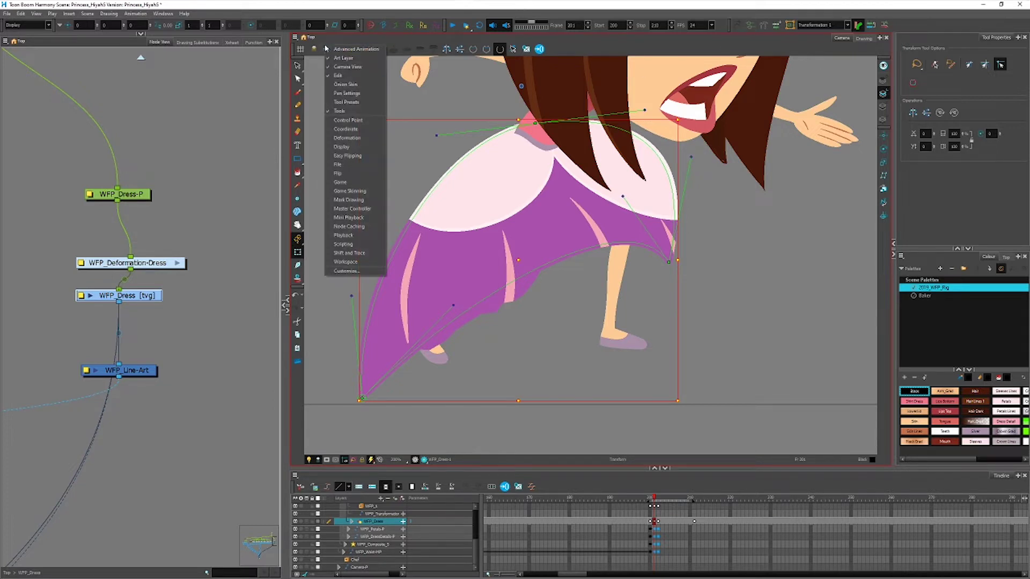
left_click(353, 139)
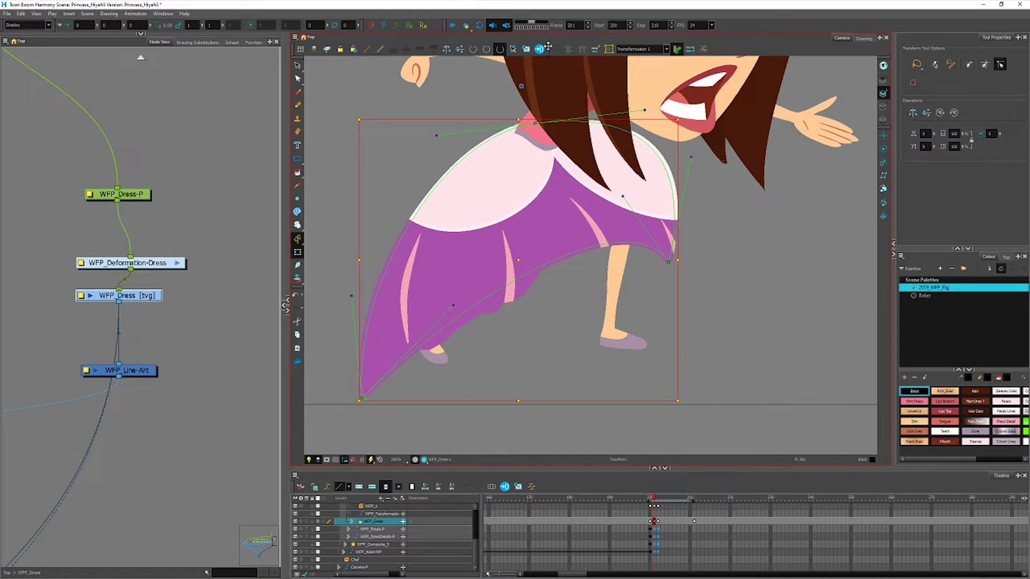
left_click_drag(548, 48, 305, 49)
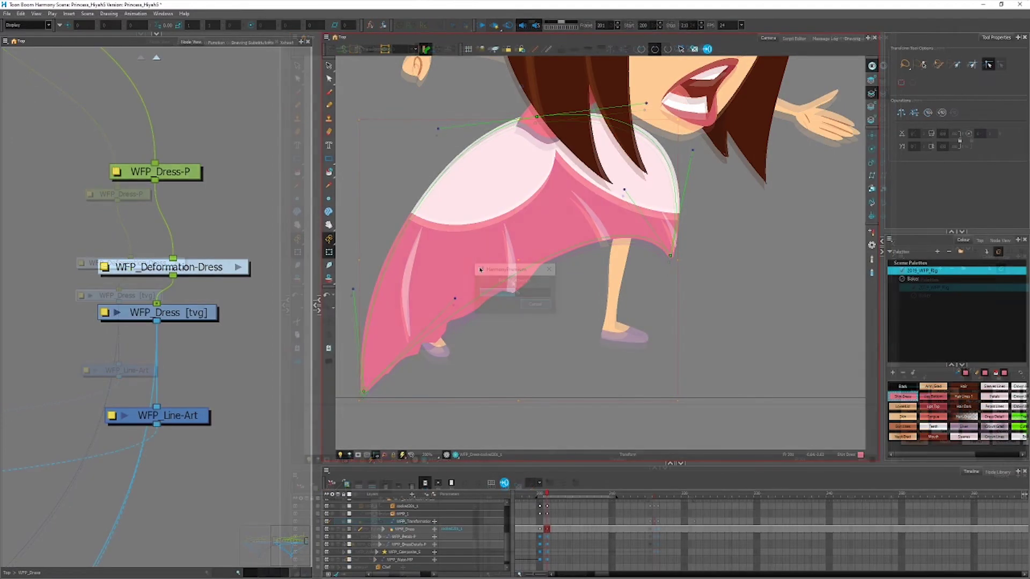
Open the WFP_Deformation-Dress group, place the cooked201_1 node beside WFP_1, and locate it in the timeline
left_click(238, 268)
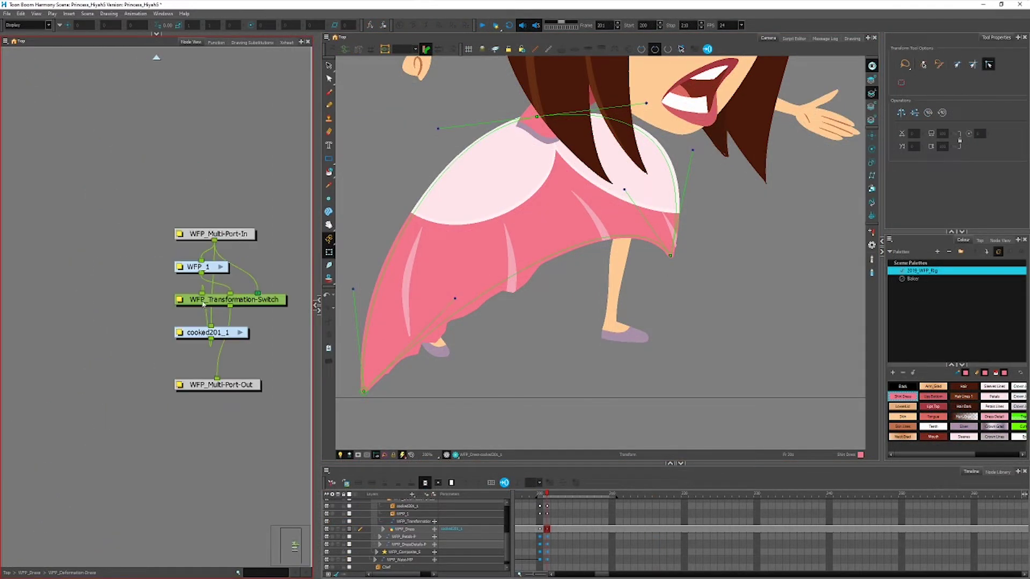
left_click_drag(227, 333, 130, 268)
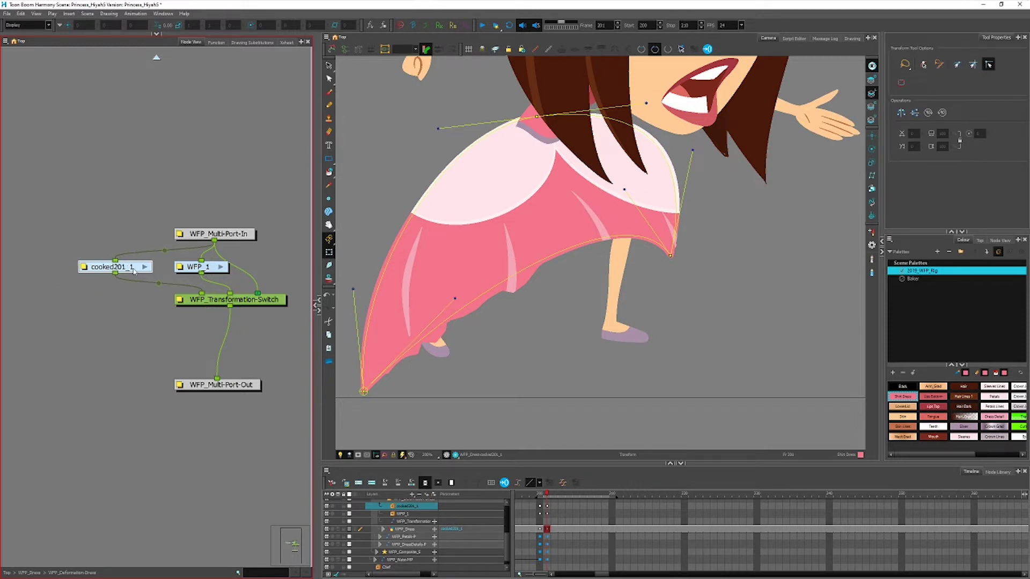
key("o")
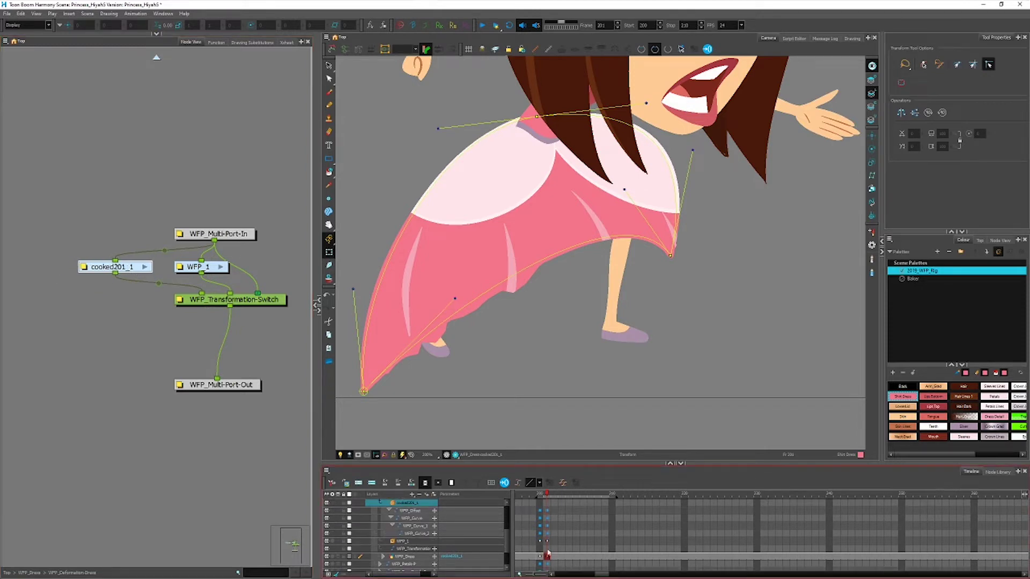
Delete all artwork from the dress's cooked201_1 drawing at frame 201, applying the selection to both line and colour art
left_click(547, 557)
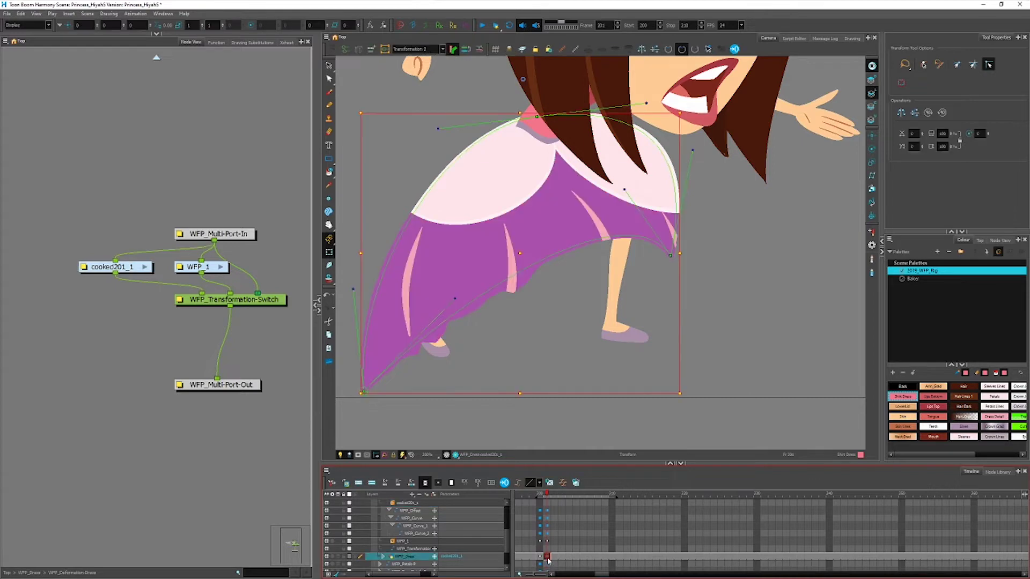
key("alt+s")
left_click(553, 295)
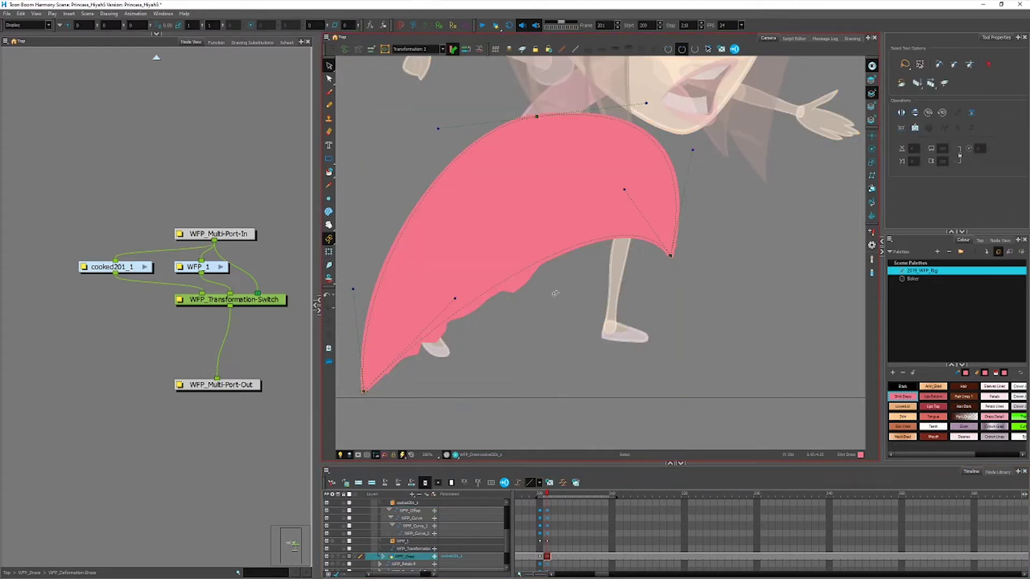
left_click(512, 275)
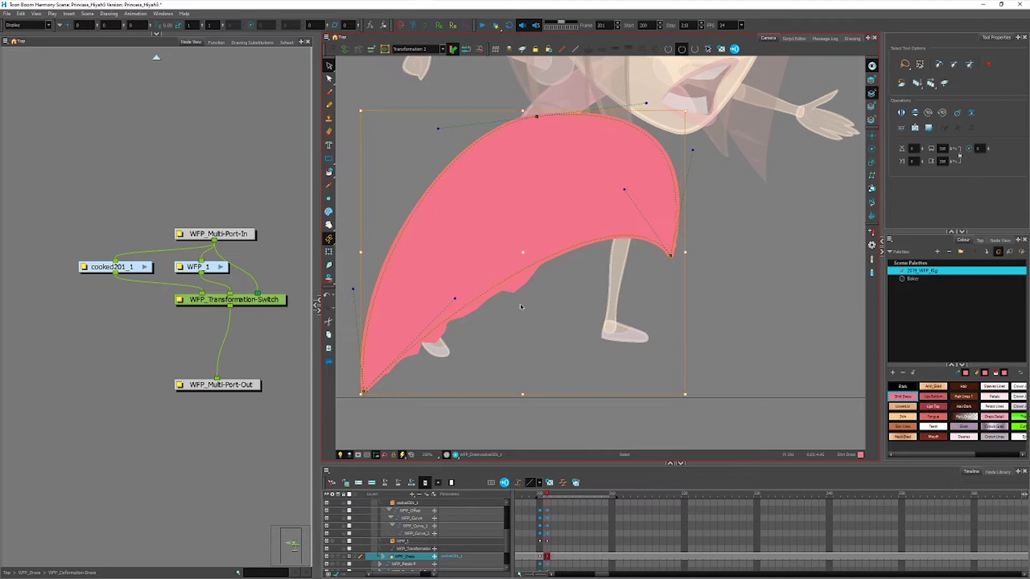
key("alt+q")
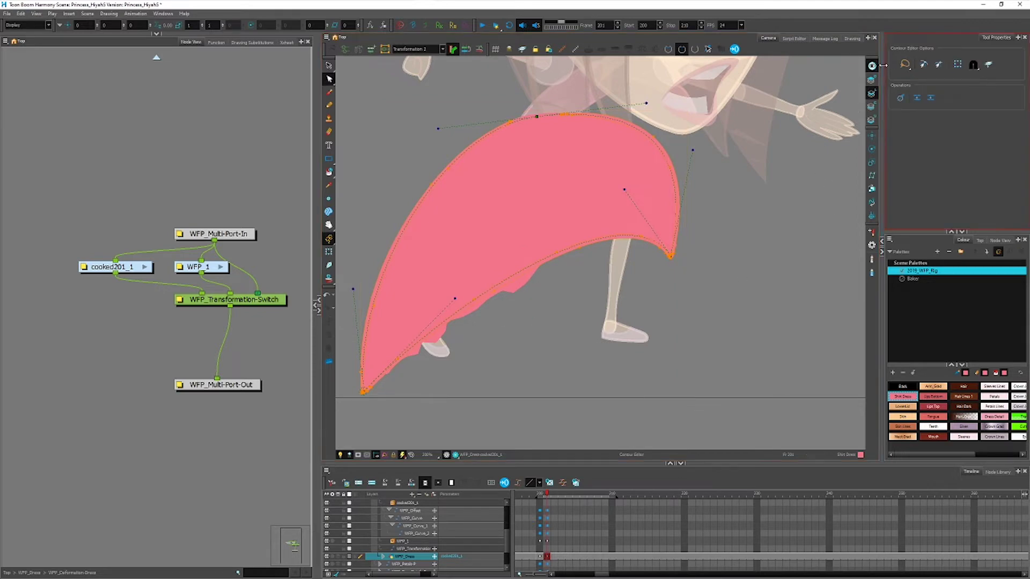
left_click(988, 67)
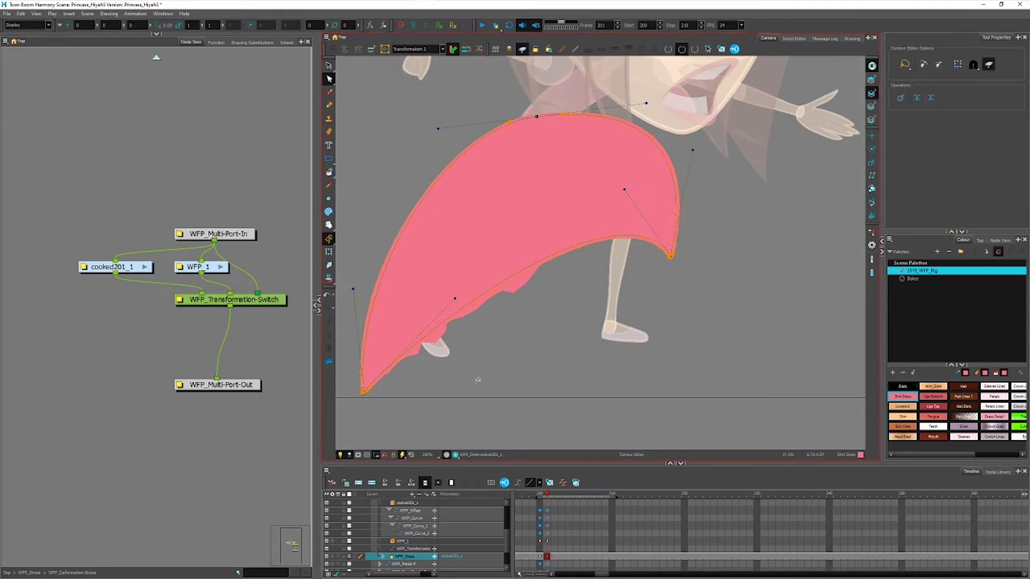
key("alt+s")
scroll(522, 331, "down", 2)
mouse_move(537, 358)
left_mouse_down()
mouse_move(574, 189)
mouse_move(390, 236)
mouse_move(485, 388)
mouse_move(500, 370)
left_mouse_up()
key("Delete")
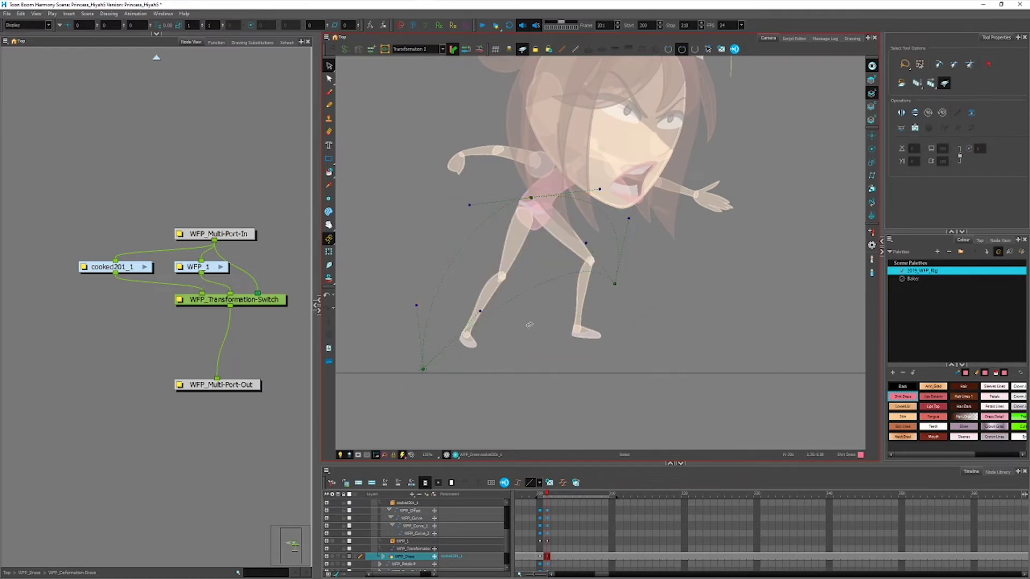
Trace the dress's deformer curve with the Polyline tool to draw a closed pink outline through its three control points
scroll(529, 320, "up", 3)
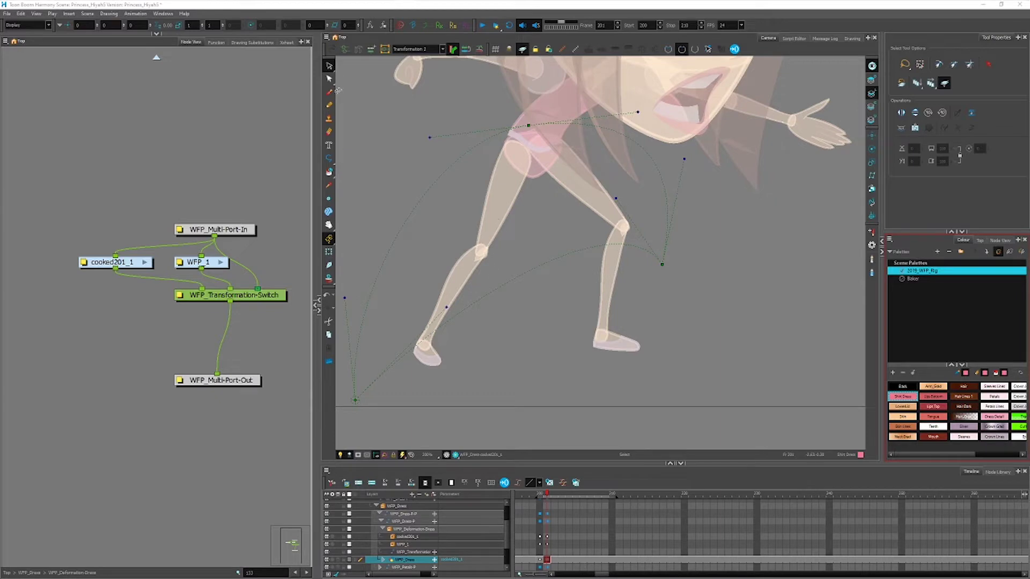
left_click(331, 160)
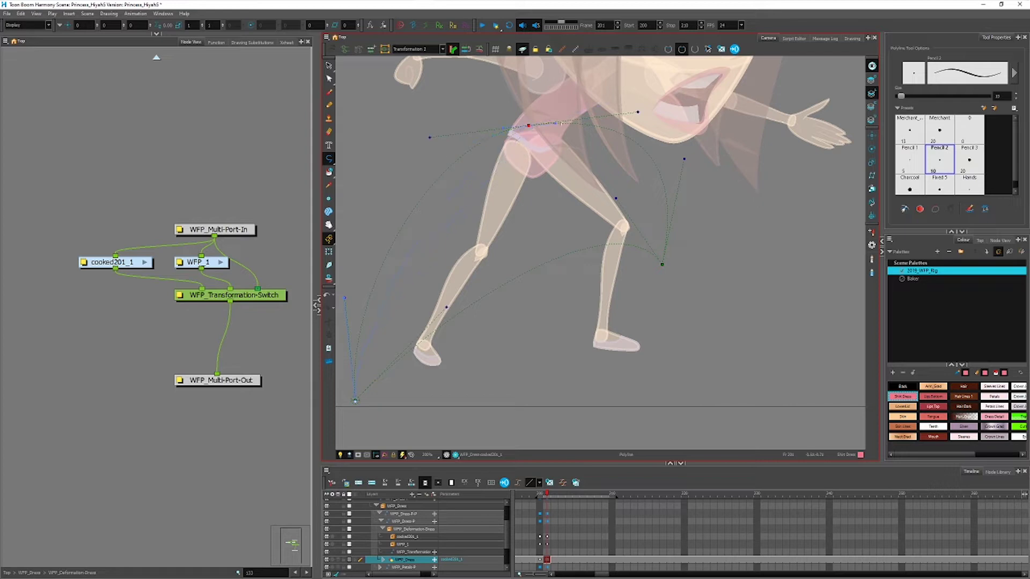
left_click_drag(619, 112, 637, 113)
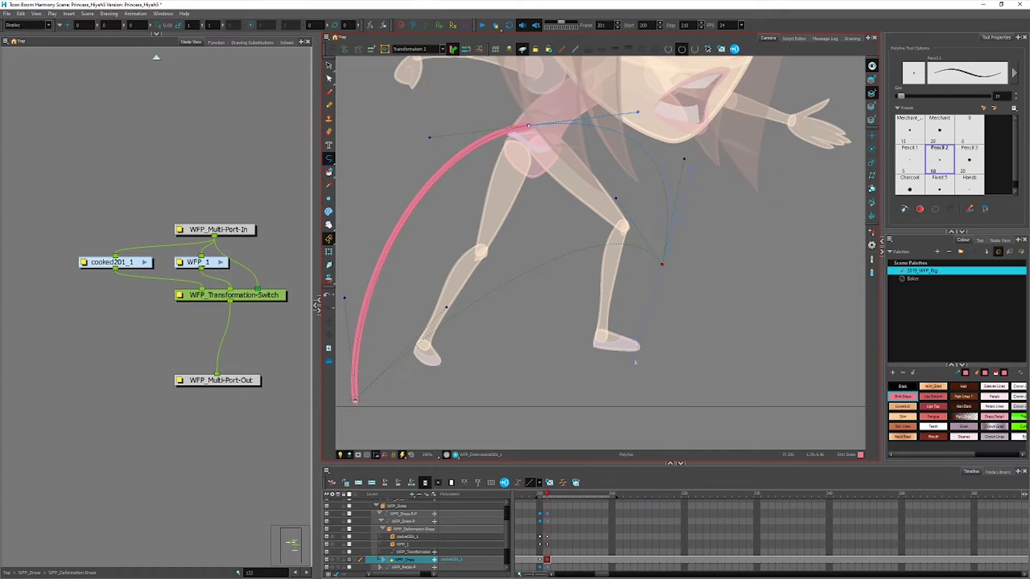
left_click_drag(638, 370, 639, 370)
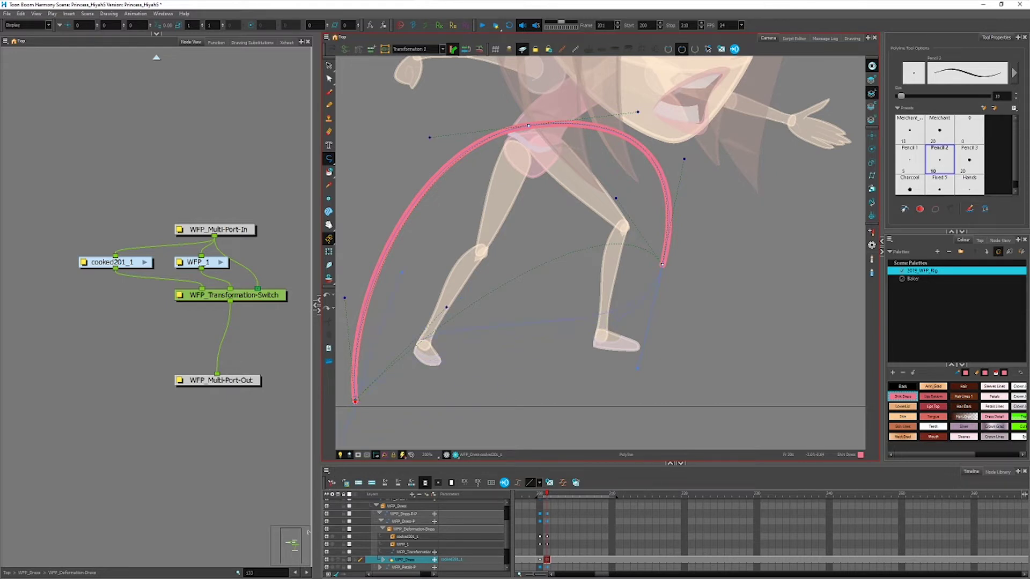
left_click(355, 400)
Reshape the new outline's lower edge with the Contour Editor so the hem follows the deformer curve between its corner points
key("alt+q")
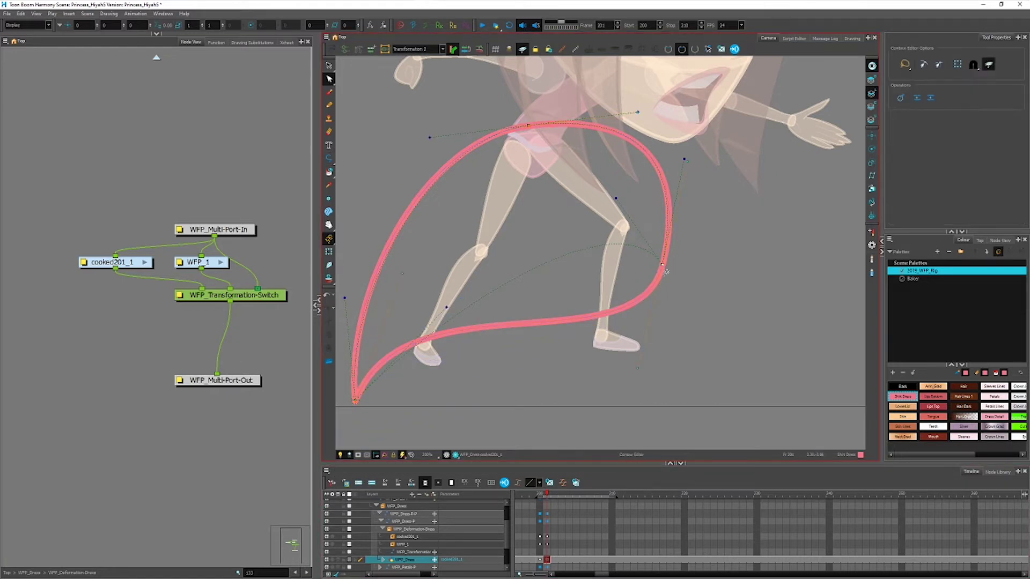
left_click(664, 268)
left_click_drag(639, 370, 629, 353)
left_click_drag(611, 300, 638, 213)
left_click_drag(403, 274, 412, 315)
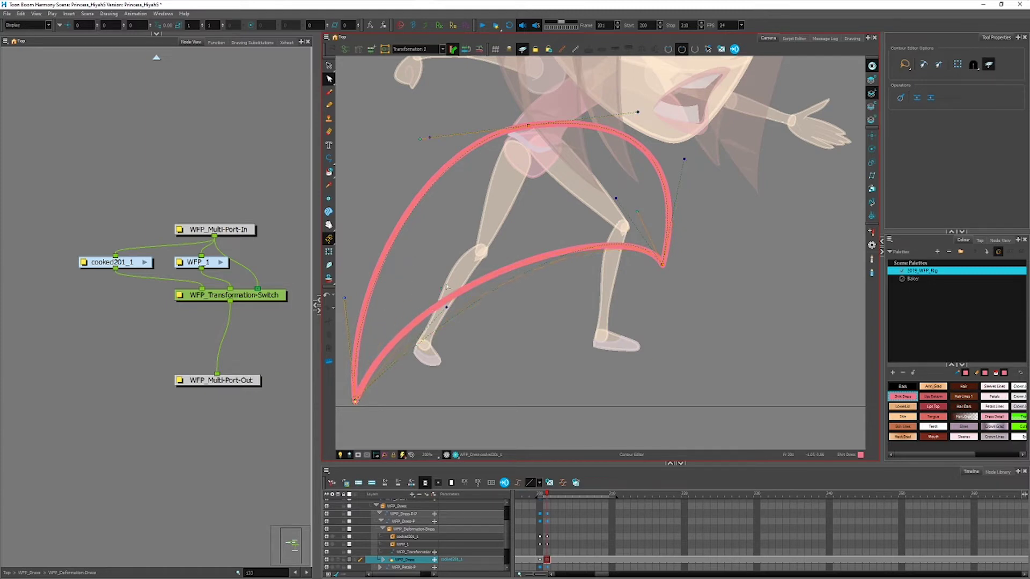
left_click_drag(470, 273, 472, 268)
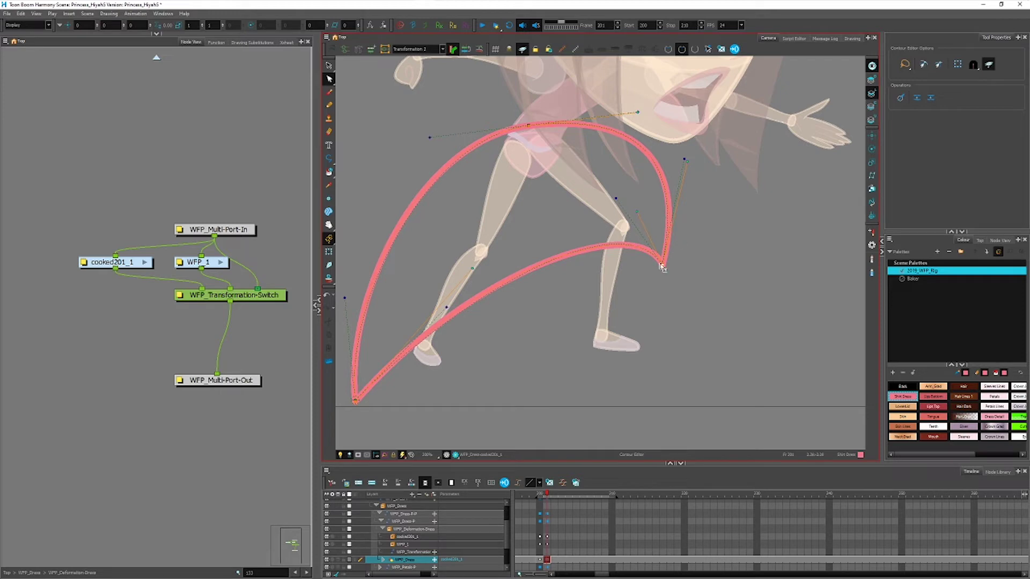
Fill the new dress outline with the pink dress colour and compare it with the neighbouring frame's drawing
key("alt+i")
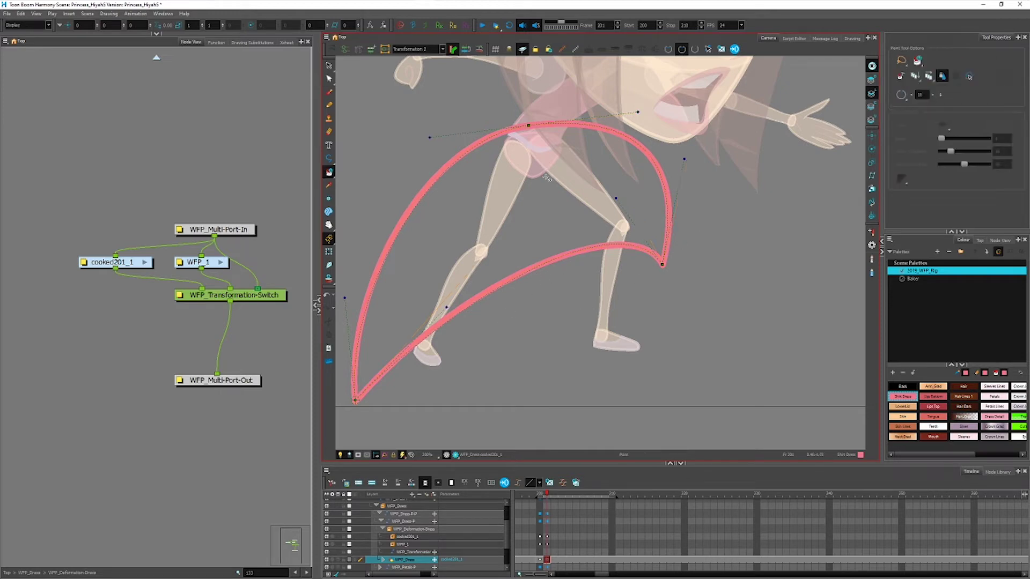
left_click(549, 180)
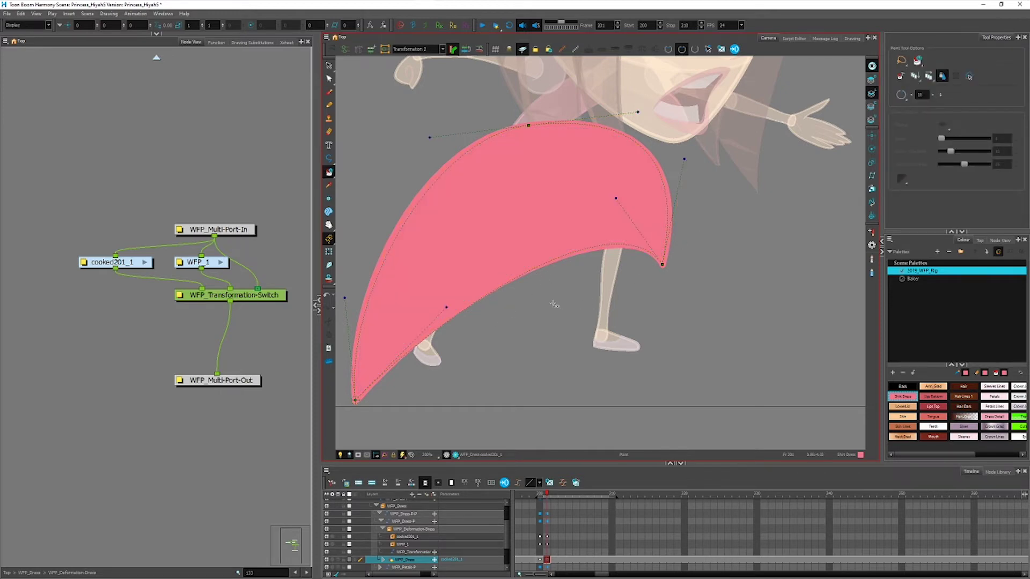
left_click_drag(554, 304, 546, 312)
key("comma")
key("period")
key("comma")
key("period")
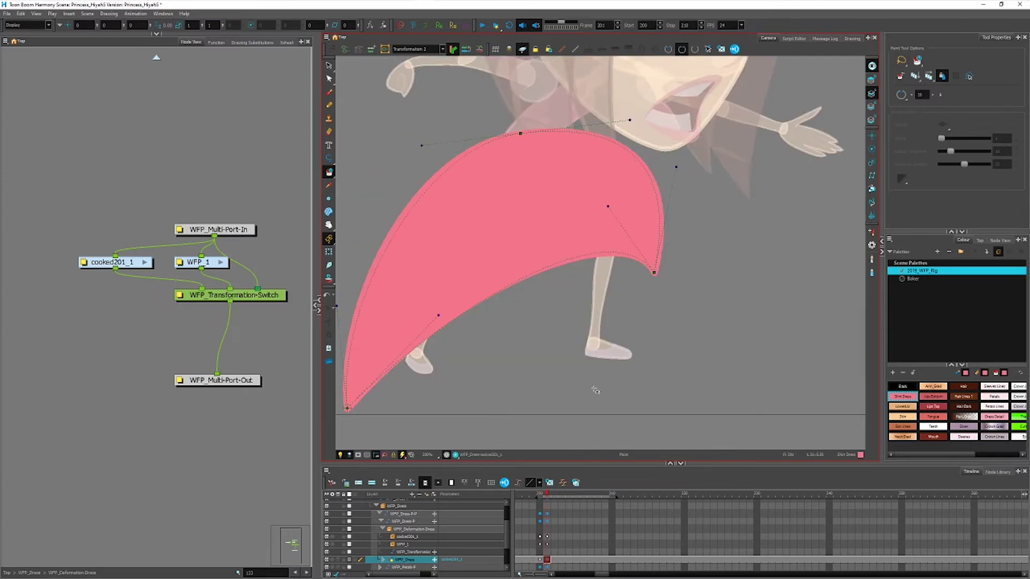
key("shift+t")
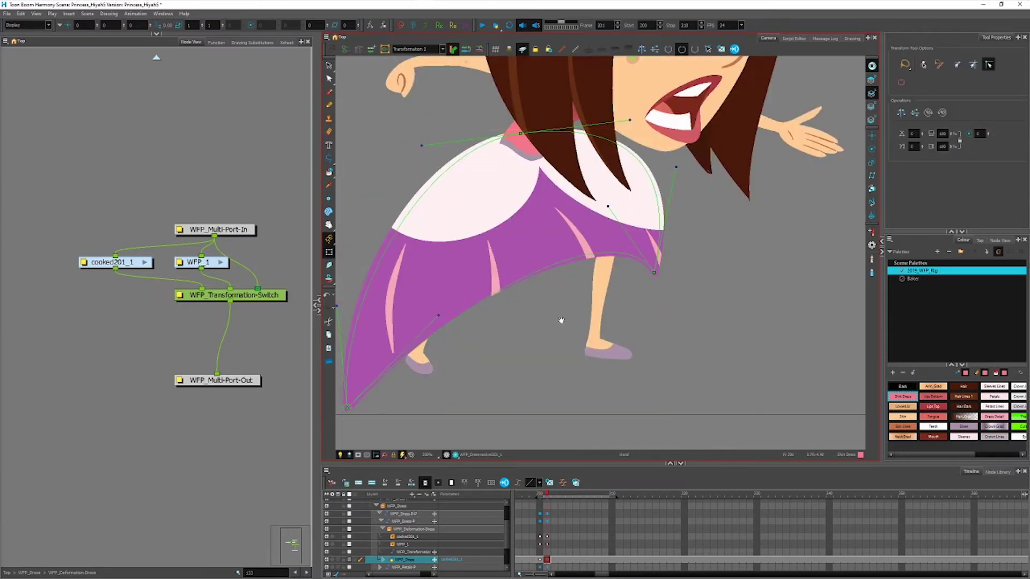
left_click_drag(561, 321, 589, 320)
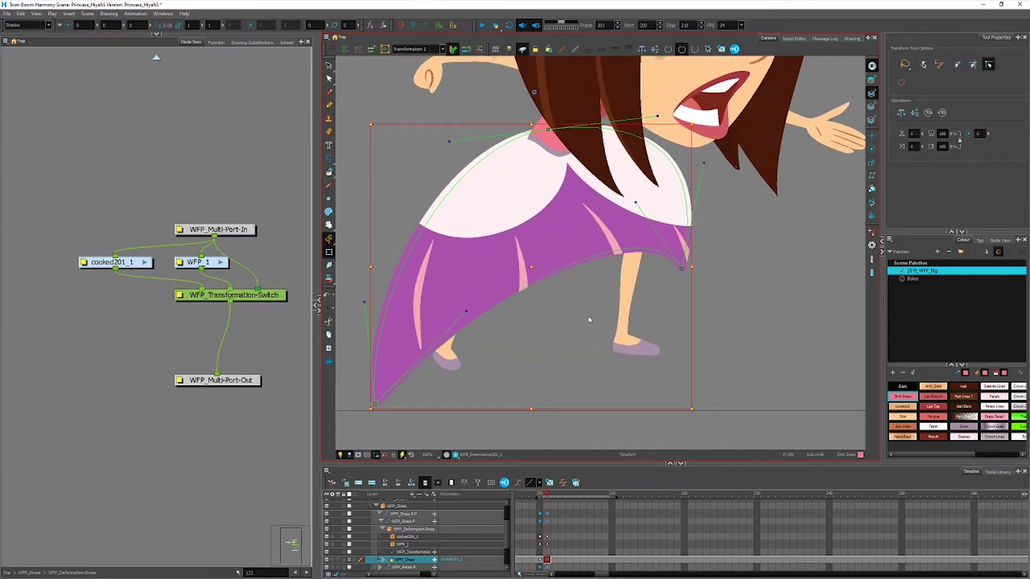
Move the princess's master peg pose keyframe from frame 201 to frame 210 in the collapsed timeline
key("o")
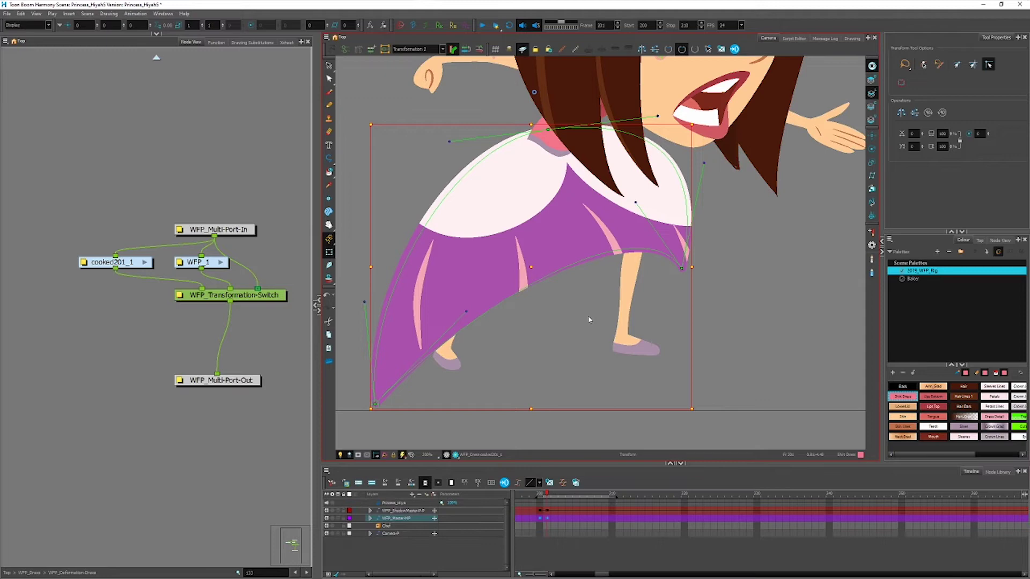
left_click(549, 518)
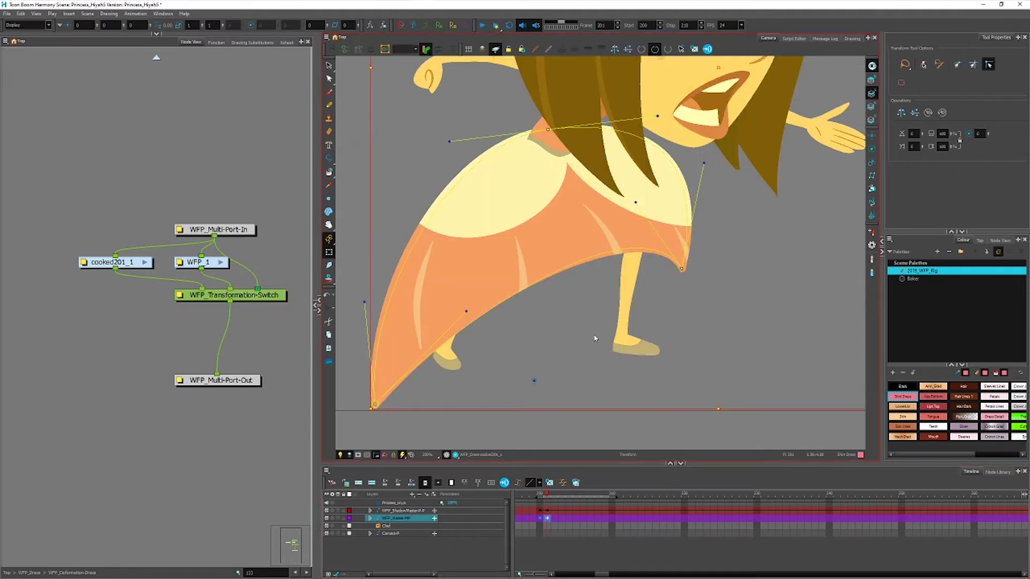
left_click(577, 348)
left_click_drag(578, 351, 567, 366)
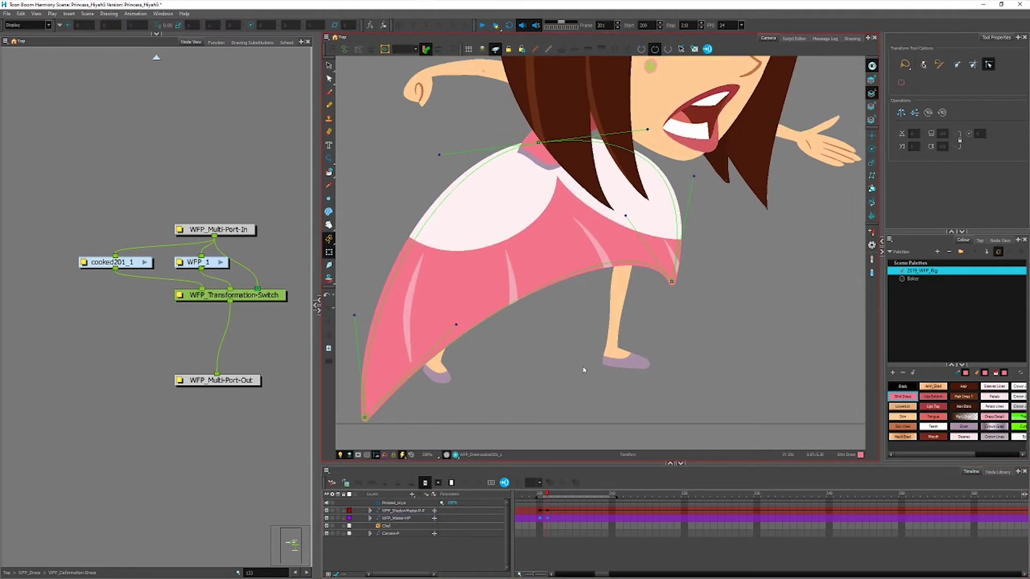
key("alt+z")
left_click(578, 349, "alt")
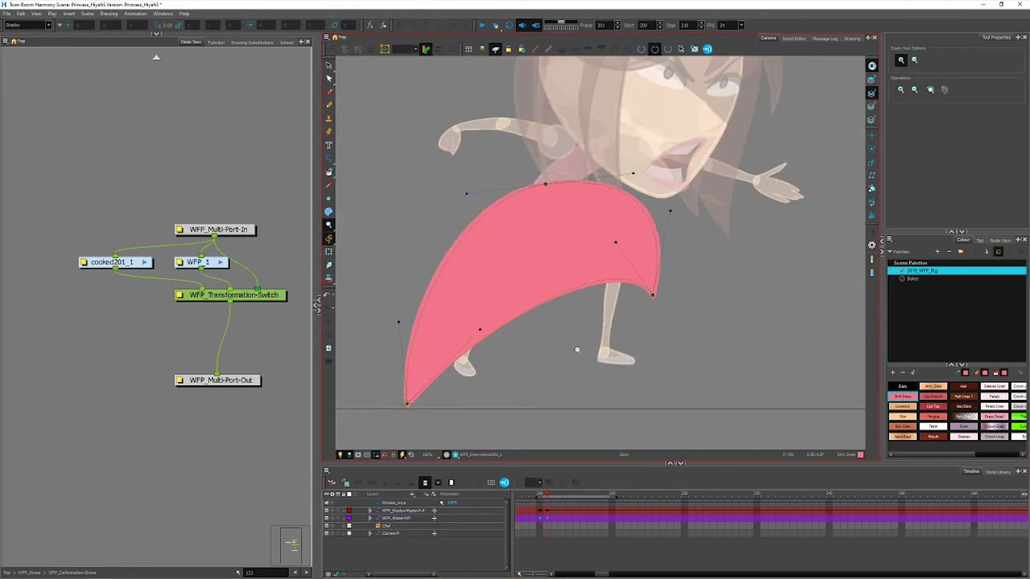
scroll(578, 350, "down", 1)
left_click(550, 521)
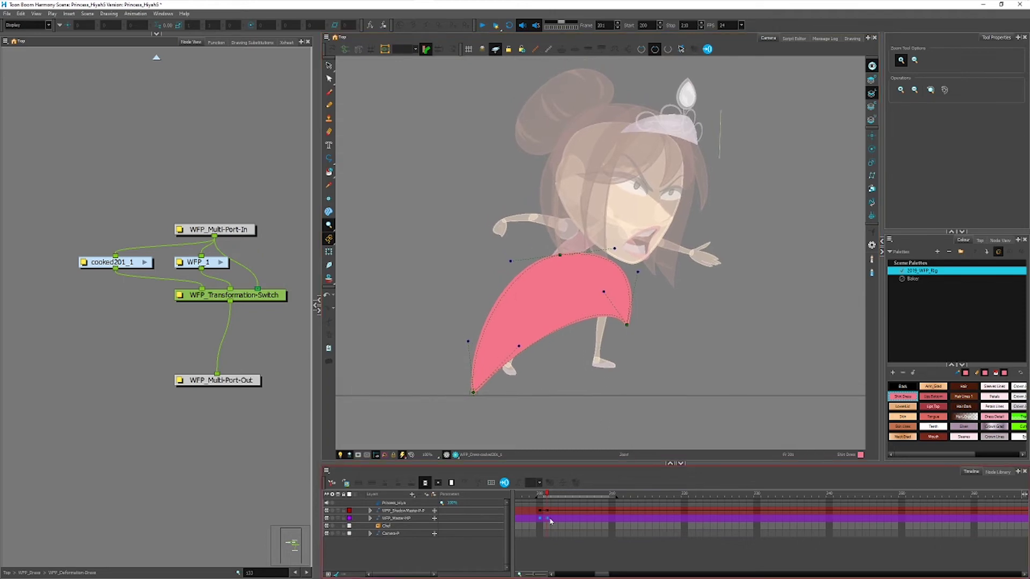
left_click(545, 520)
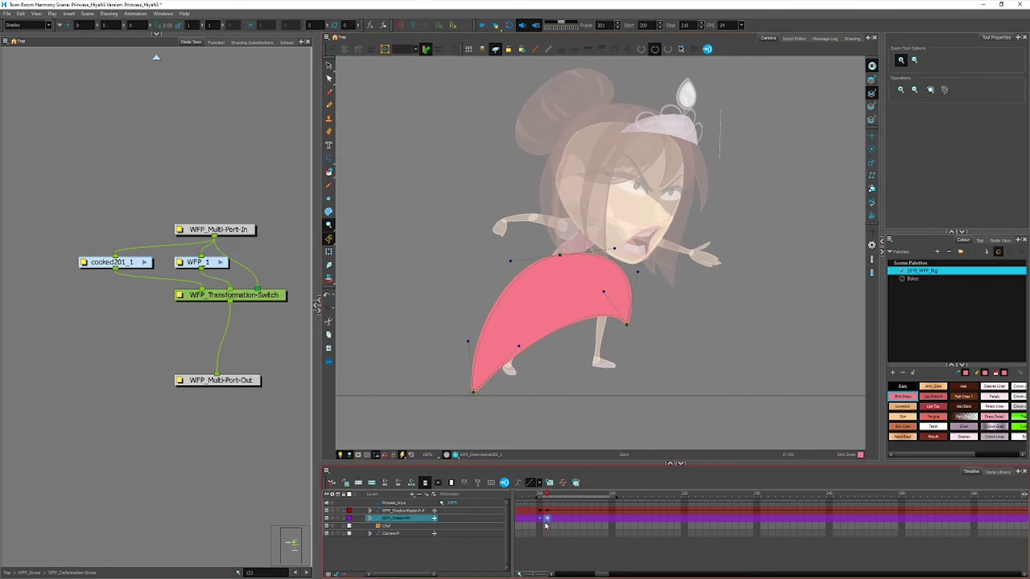
Set a motion keyframe on the princess's master peg at frame 200 and check the first in-between frames
left_click(541, 522)
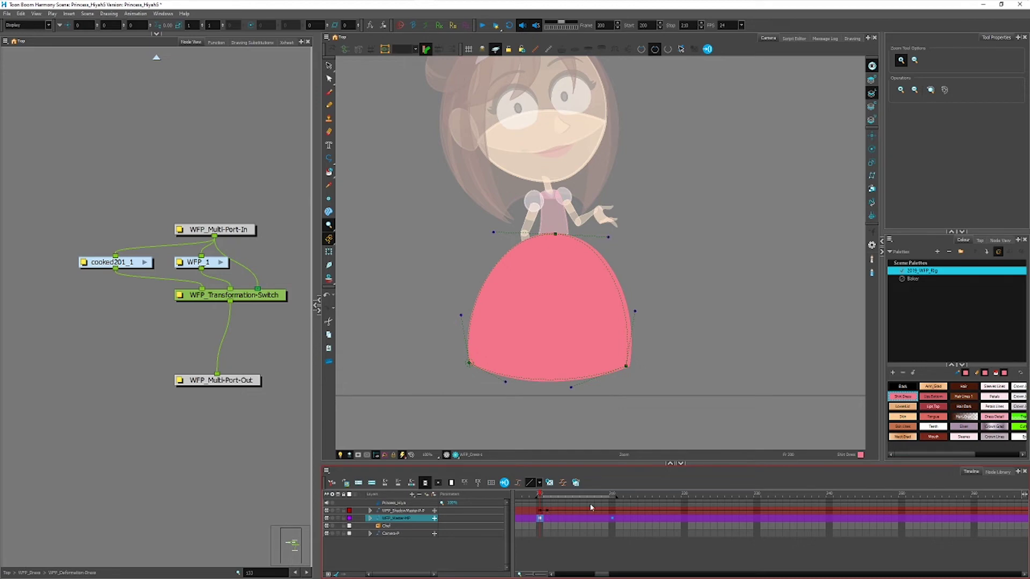
key("ctrl+l")
key("period")
key("period")
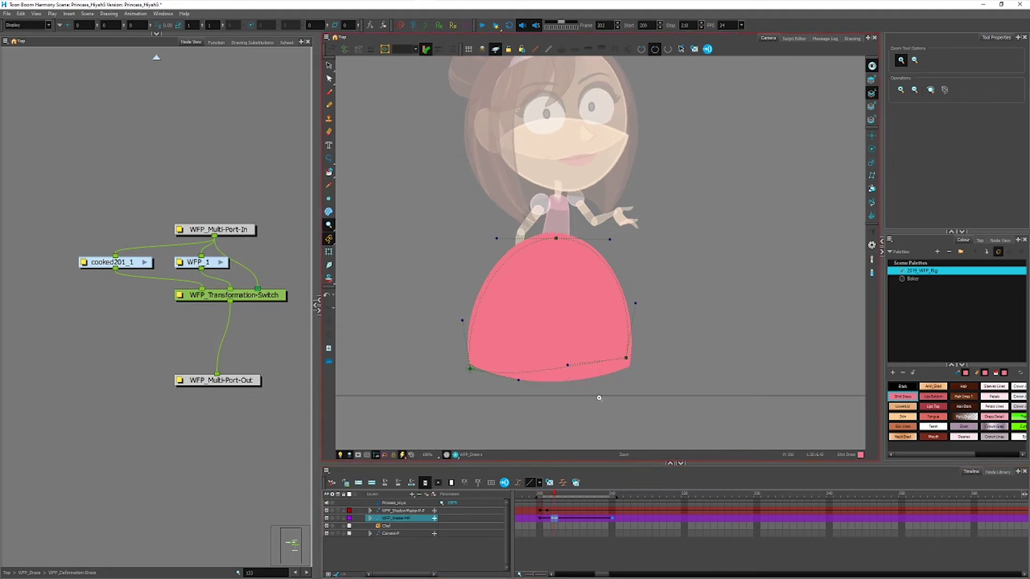
Examine the in-between poses up to frame 209 in the rendered character to see how the dress and its hem animate
key("shift+t")
key("period")
key("period")
key("period")
key("period")
key("period")
key("period")
key("period")
key("period")
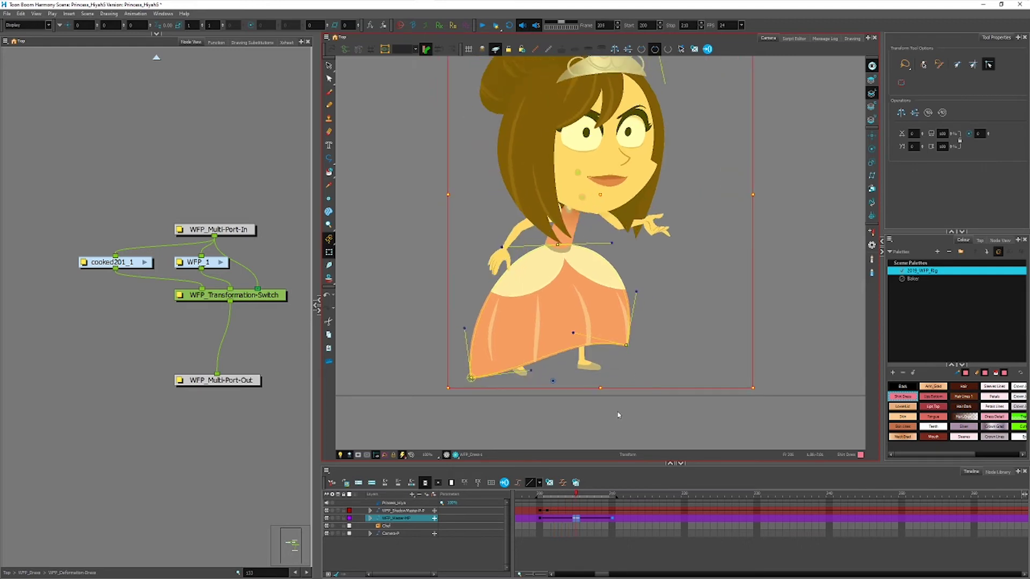
key("comma")
key("comma")
key("comma")
key("comma")
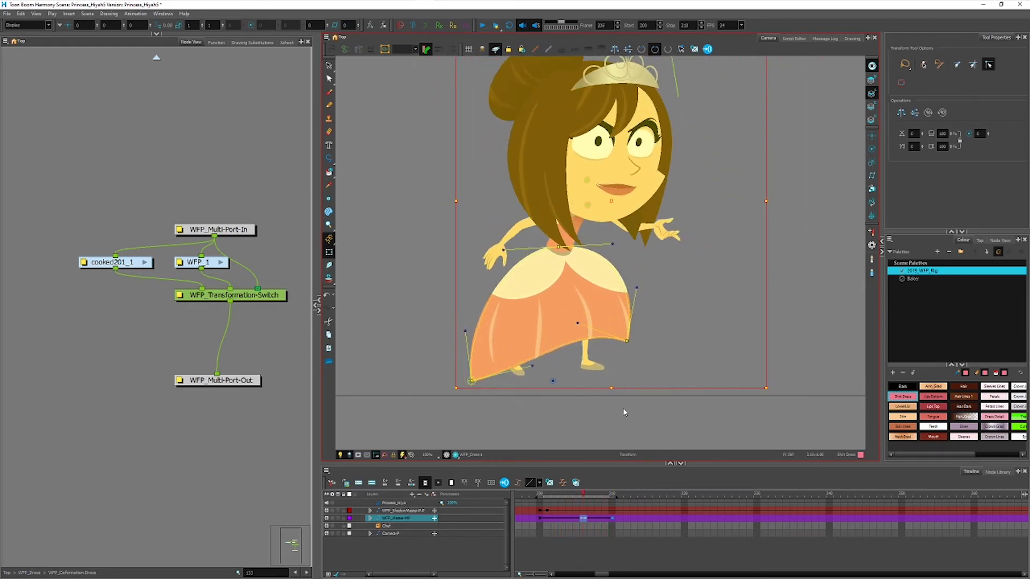
key("period")
key("period")
key("period")
key("period")
key("comma")
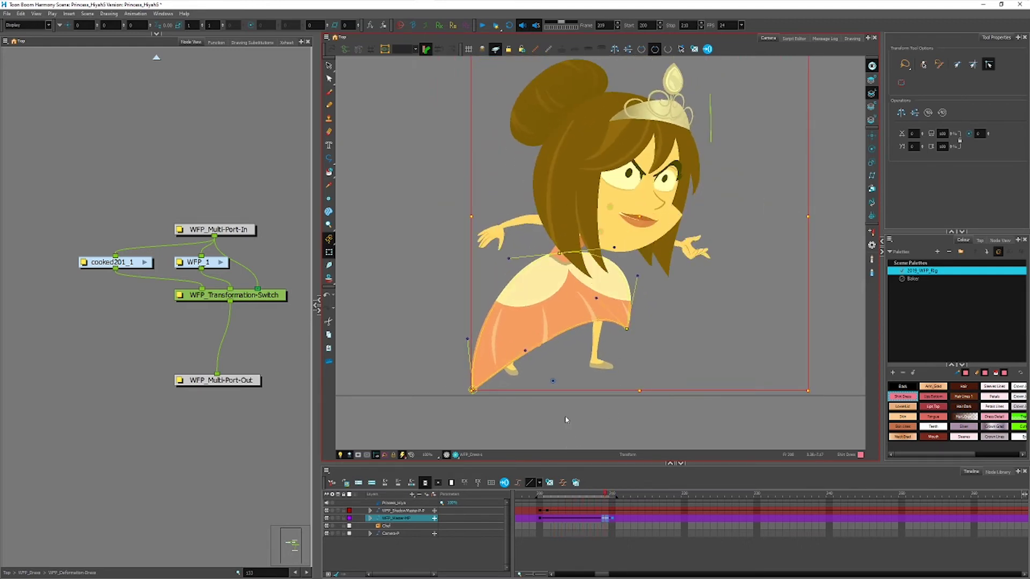
Examine the dress hem up close and in the whole character at frame 209 with the dress deselected
left_click(566, 421)
scroll(540, 356, "up", 6)
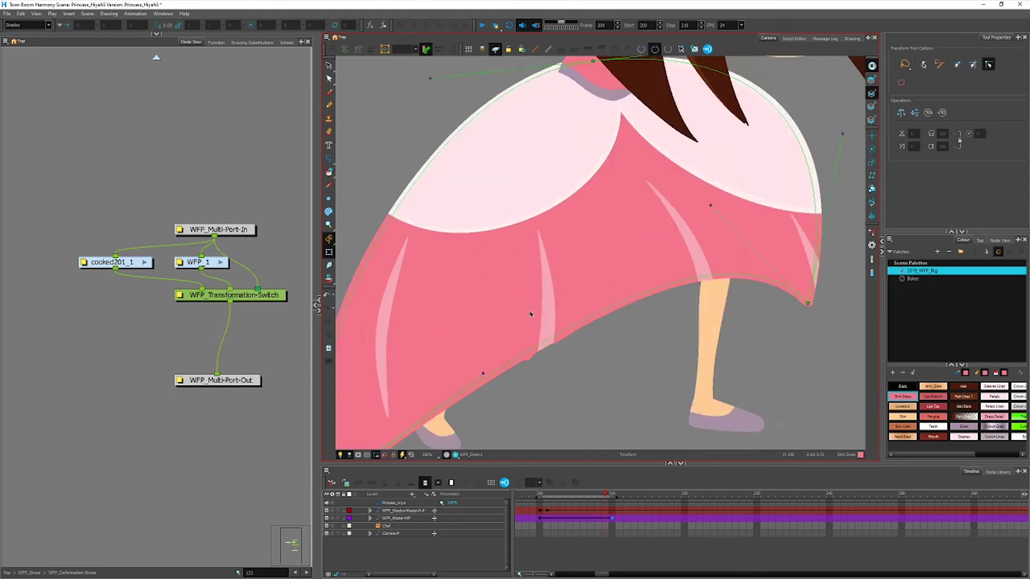
scroll(531, 382, "down", 3)
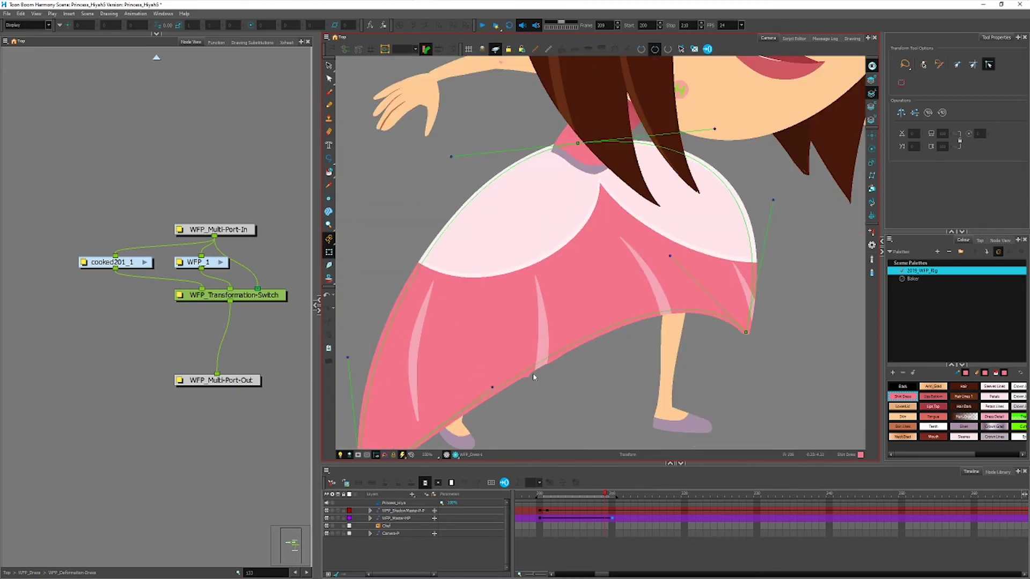
scroll(534, 377, "down", 4)
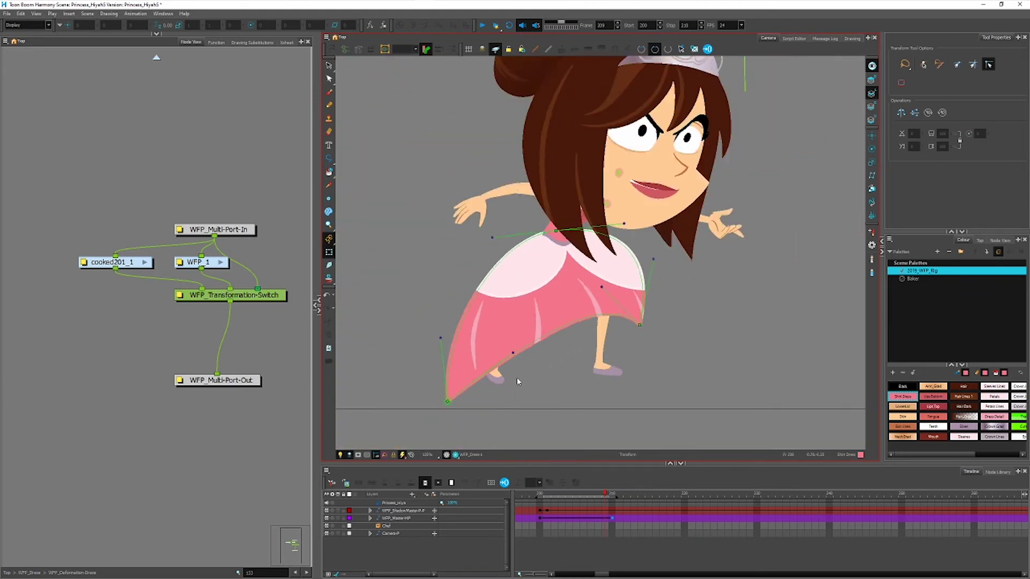
scroll(531, 339, "up", 3)
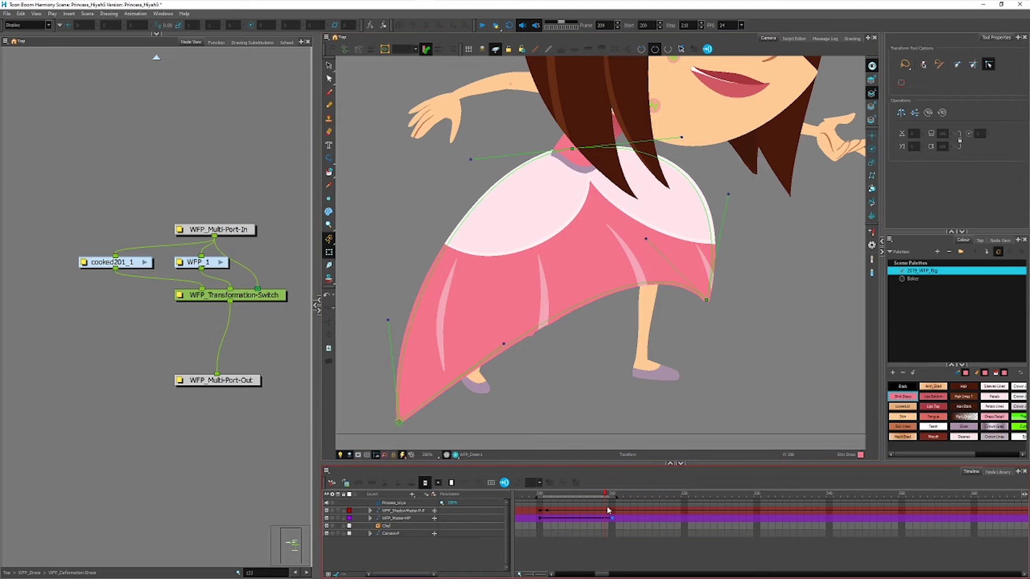
Locate the dress drawing layer in the timeline and bring the switch to the cooked201_1 drawing forward from frame 210 to frame 205
left_click(520, 297)
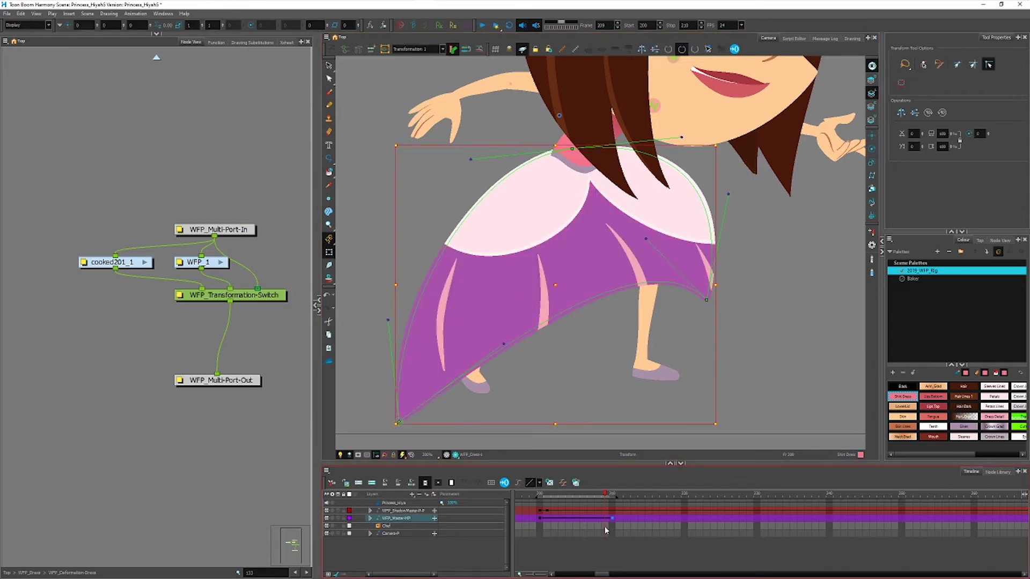
key("o")
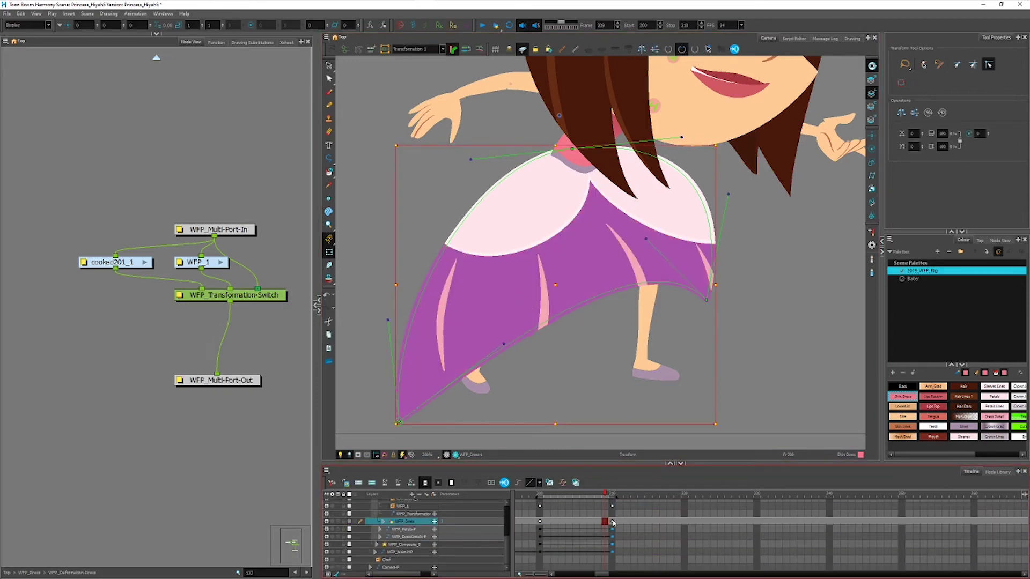
left_click(612, 523)
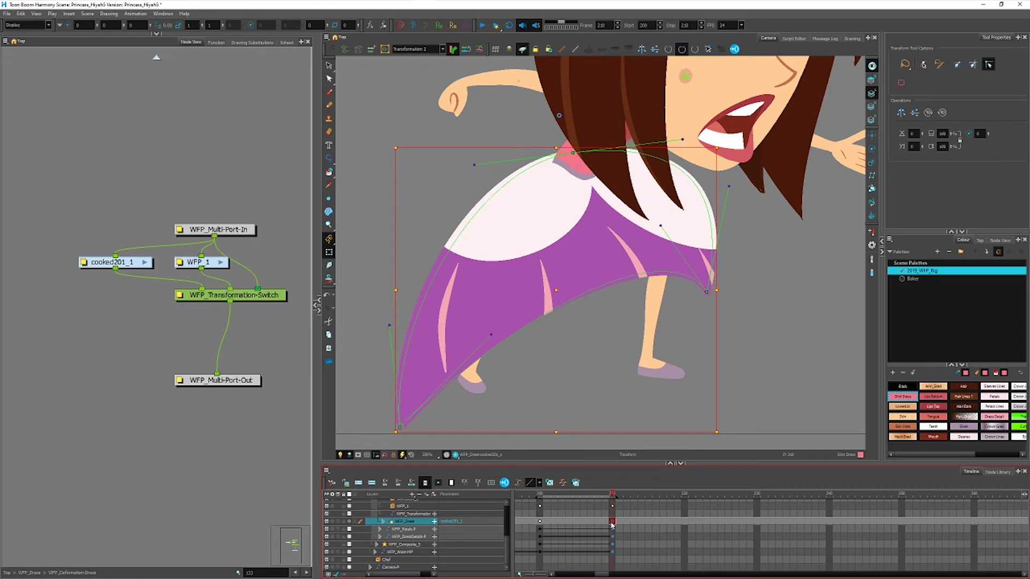
left_click_drag(612, 524, 577, 525)
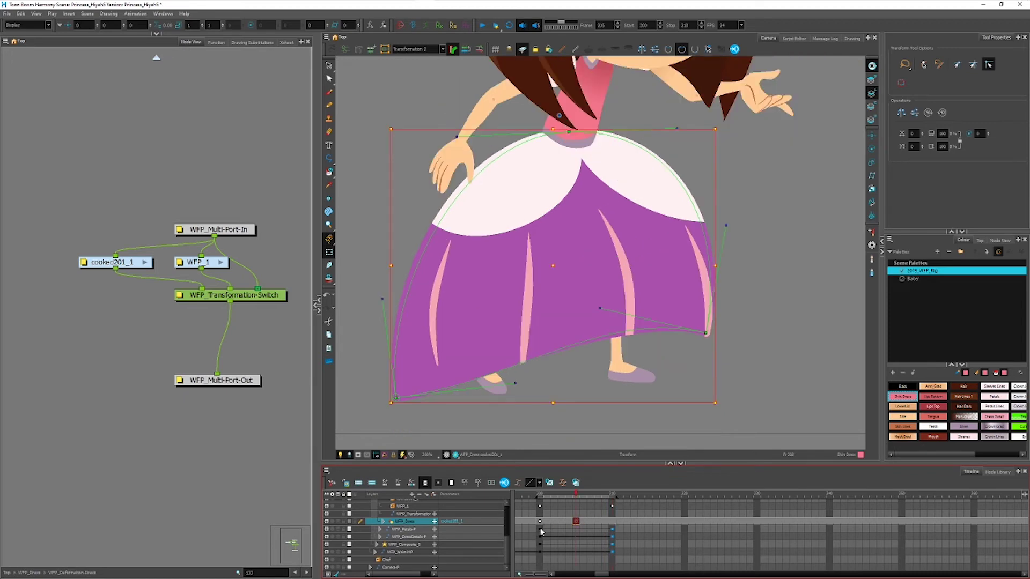
left_click(540, 530)
left_click(612, 530)
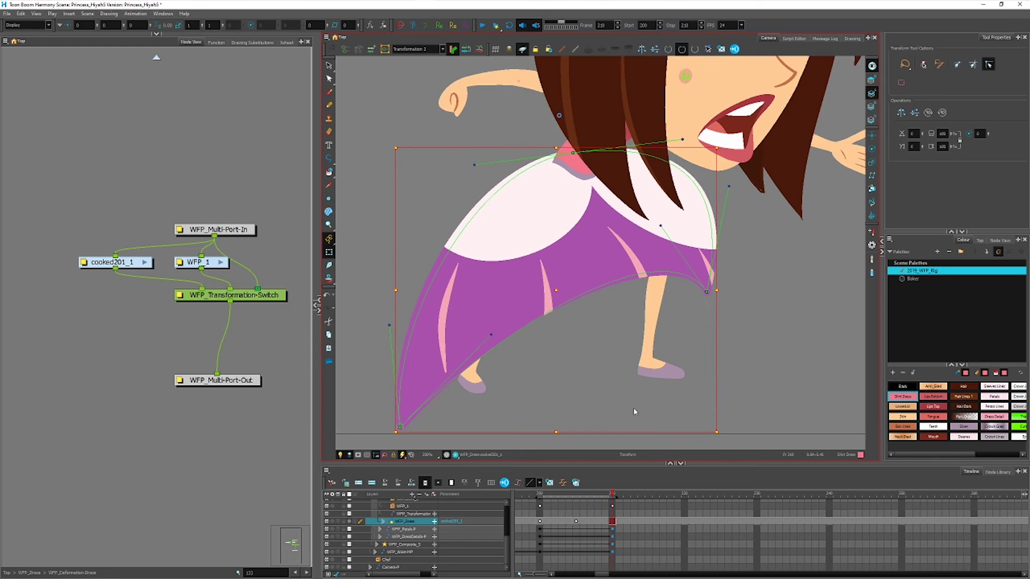
Expose the cooked201_1 dress drawing at frame 211 so that it continues past the final pose
left_click(612, 521)
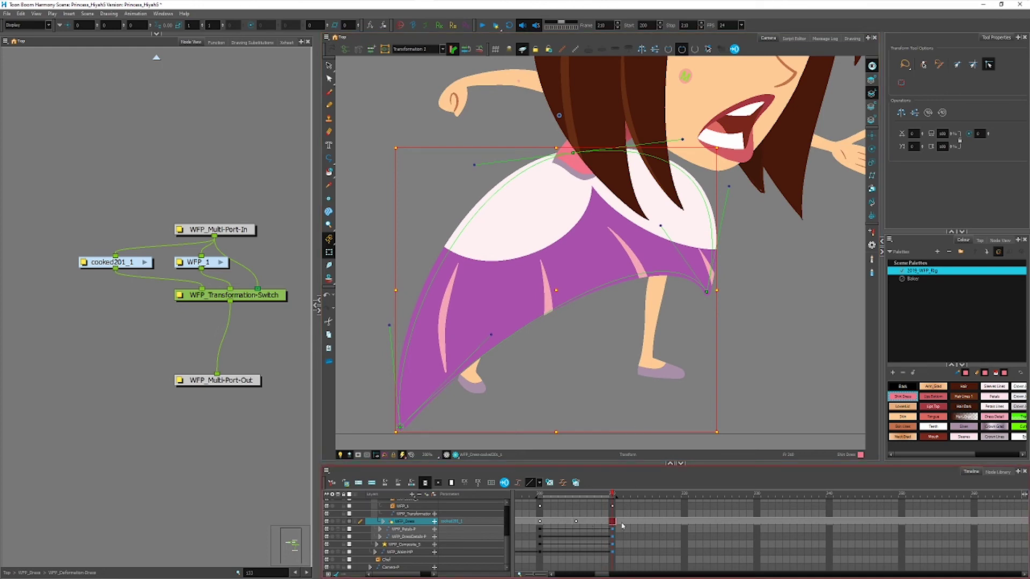
left_click(621, 522)
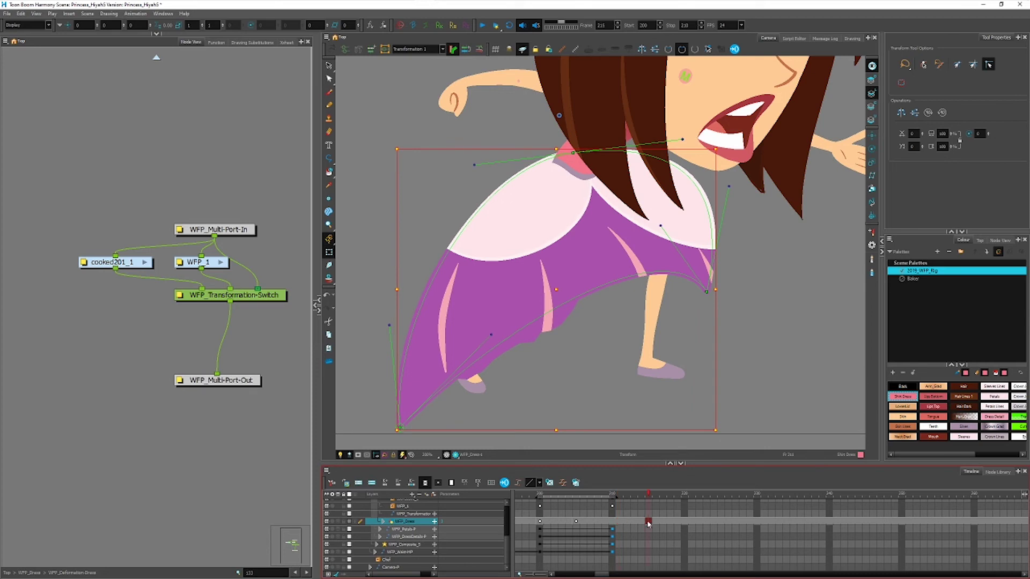
key("]")
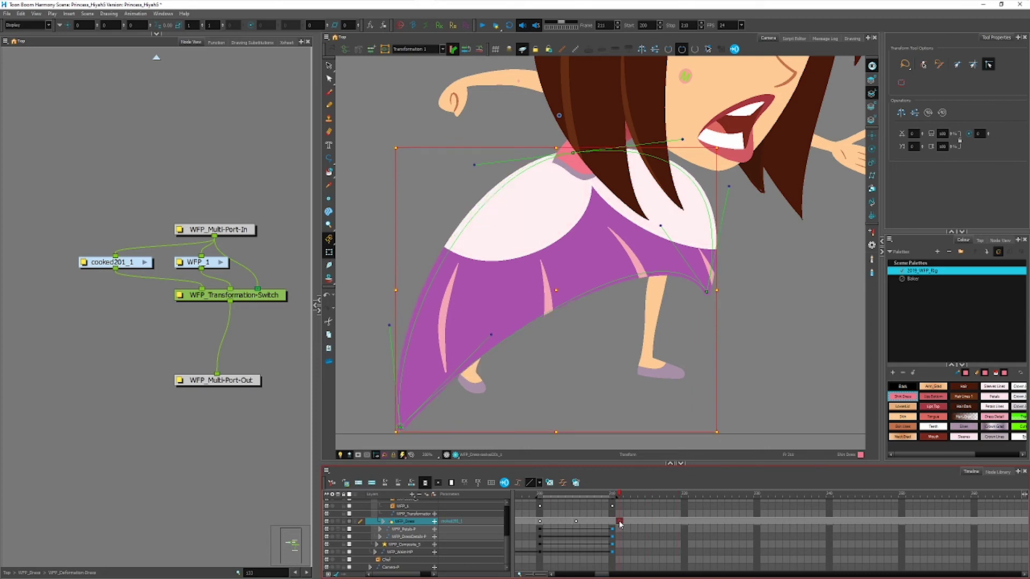
left_click(627, 522)
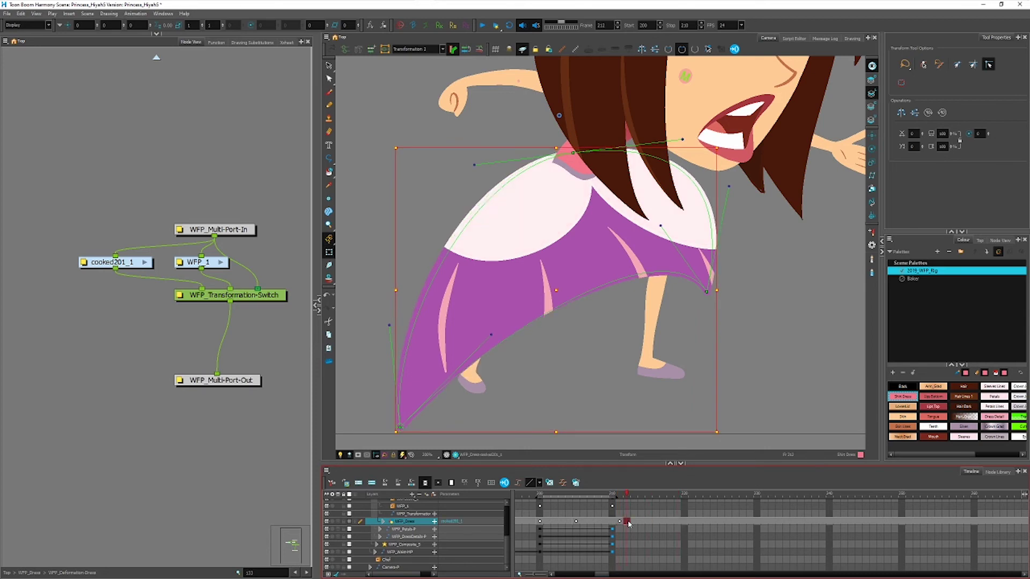
Step through the frames around the dress drawing switch and review the in-between poses with the whole character in view
left_click(585, 524)
scroll(599, 322, "down", 4)
key("comma")
key("comma")
key("comma")
key("comma")
key("comma")
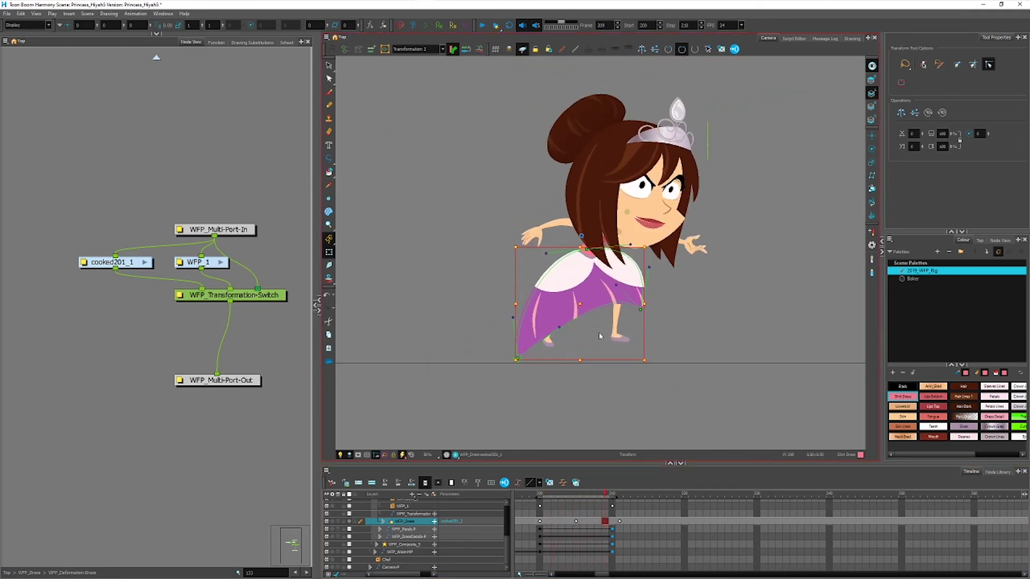
scroll(620, 299, "up", 2)
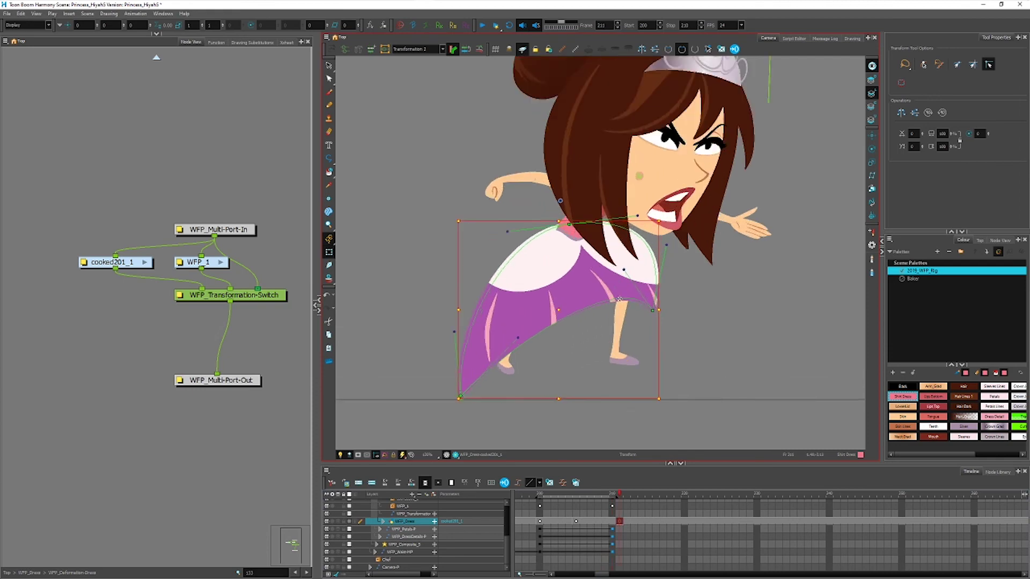
scroll(601, 309, "down", 3)
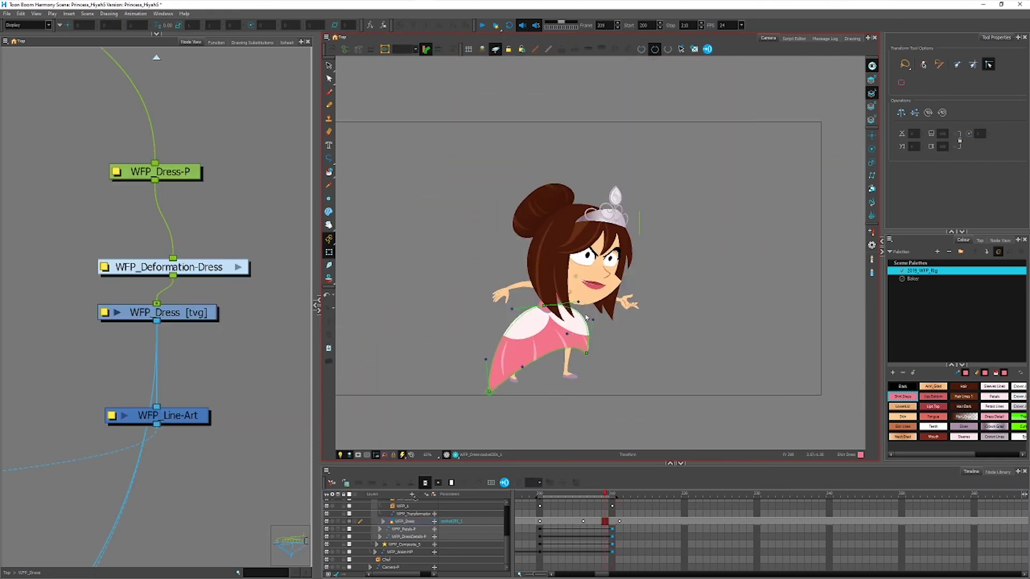
scroll(574, 335, "up", 1)
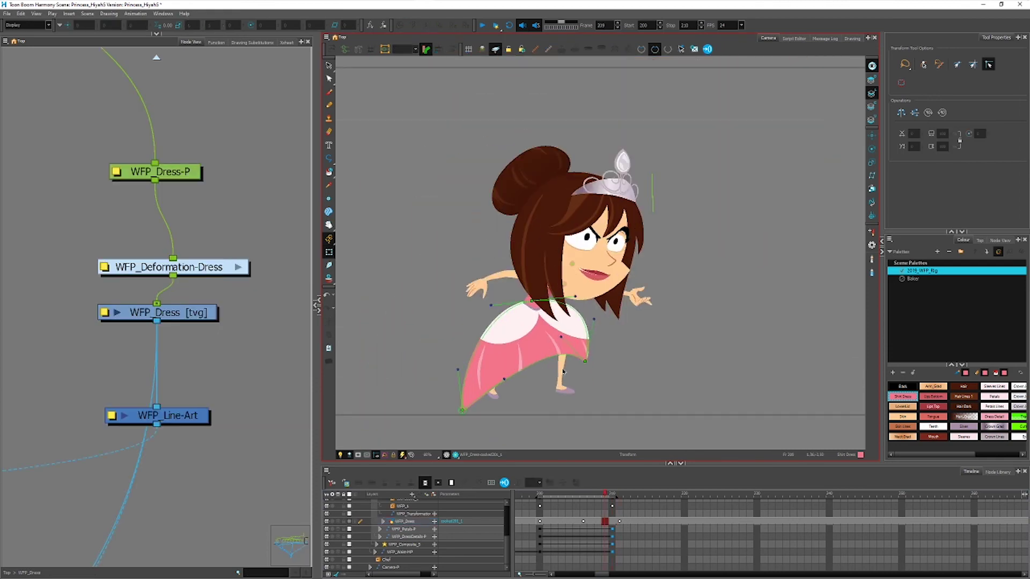